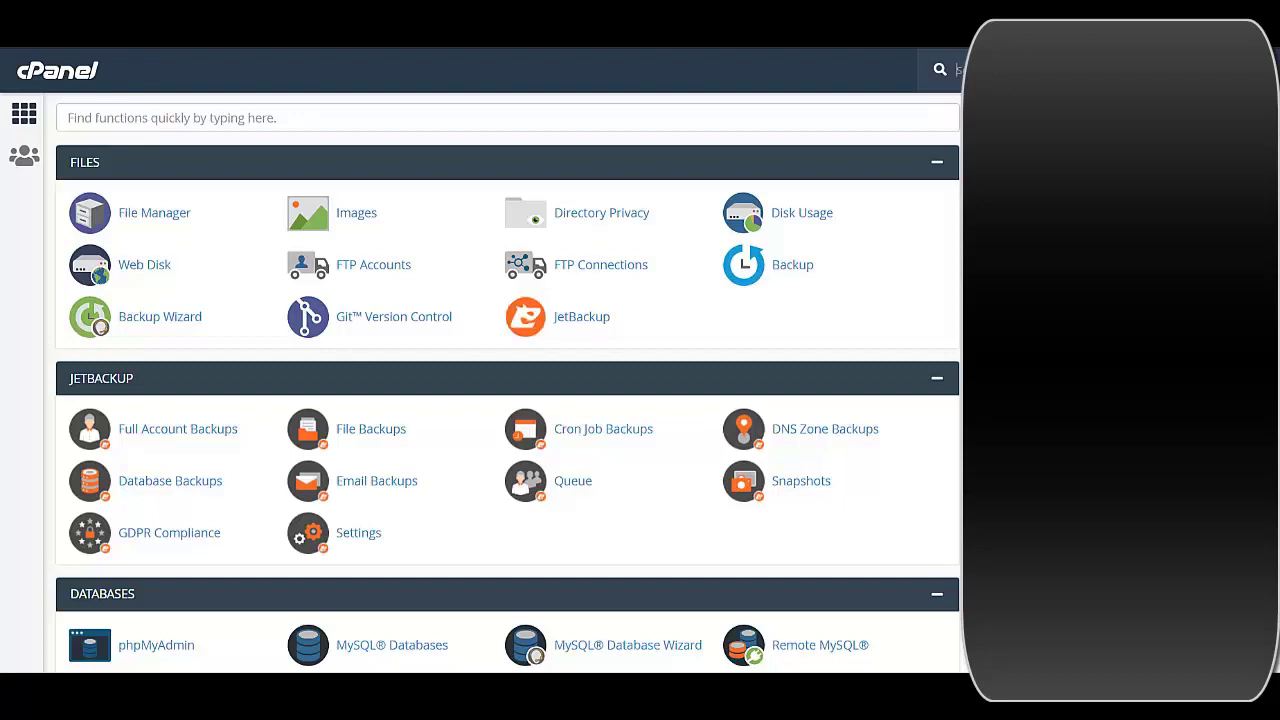
Scroll to cPanel's Domains section and open the Subdomains tool
scroll(507, 383, down, 1)
scroll(507, 383, up, 1)
scroll(550, 560, down, 3)
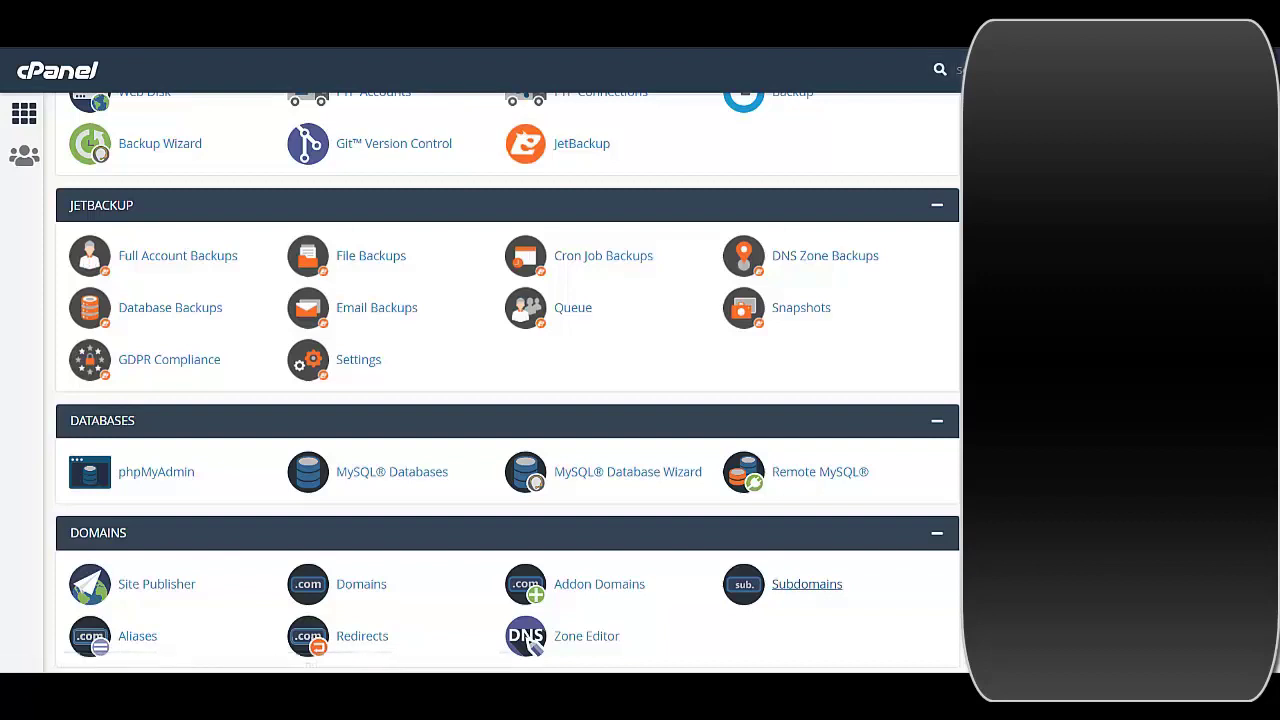
click(807, 584)
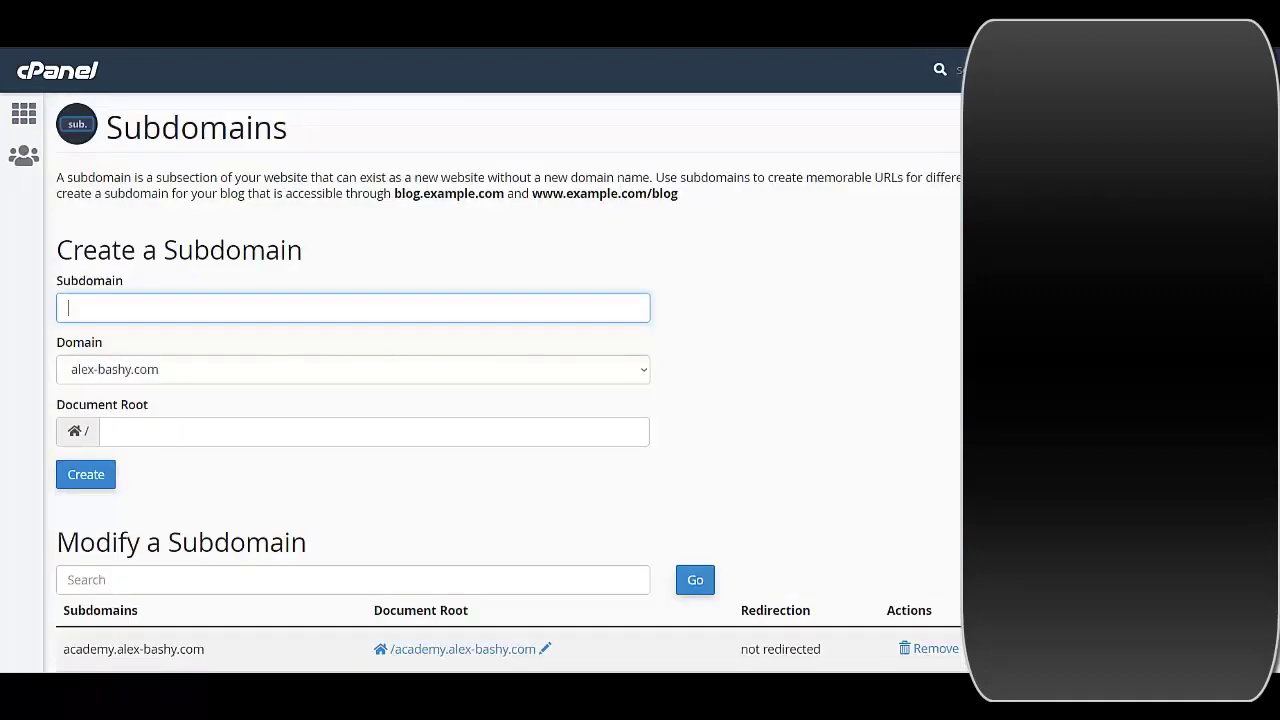
Create the subdomain new-shop, letting its document root fill in automatically
key(Down)
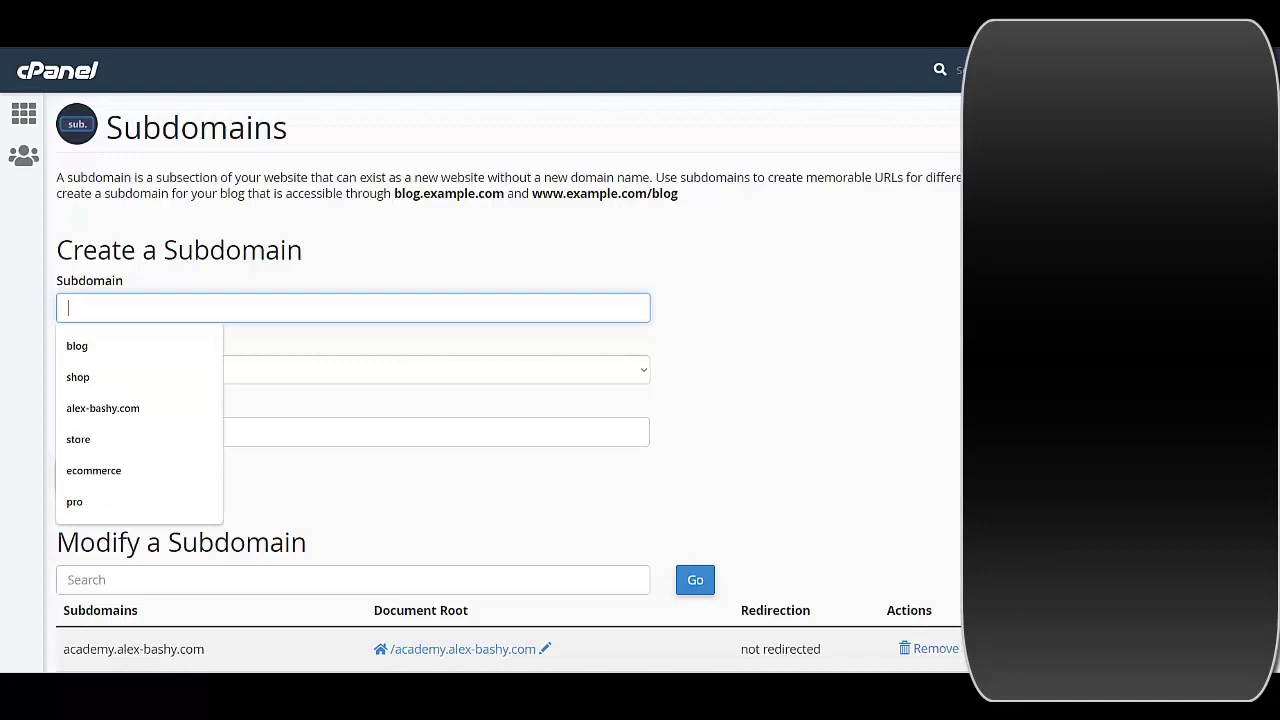
text(new-shop)
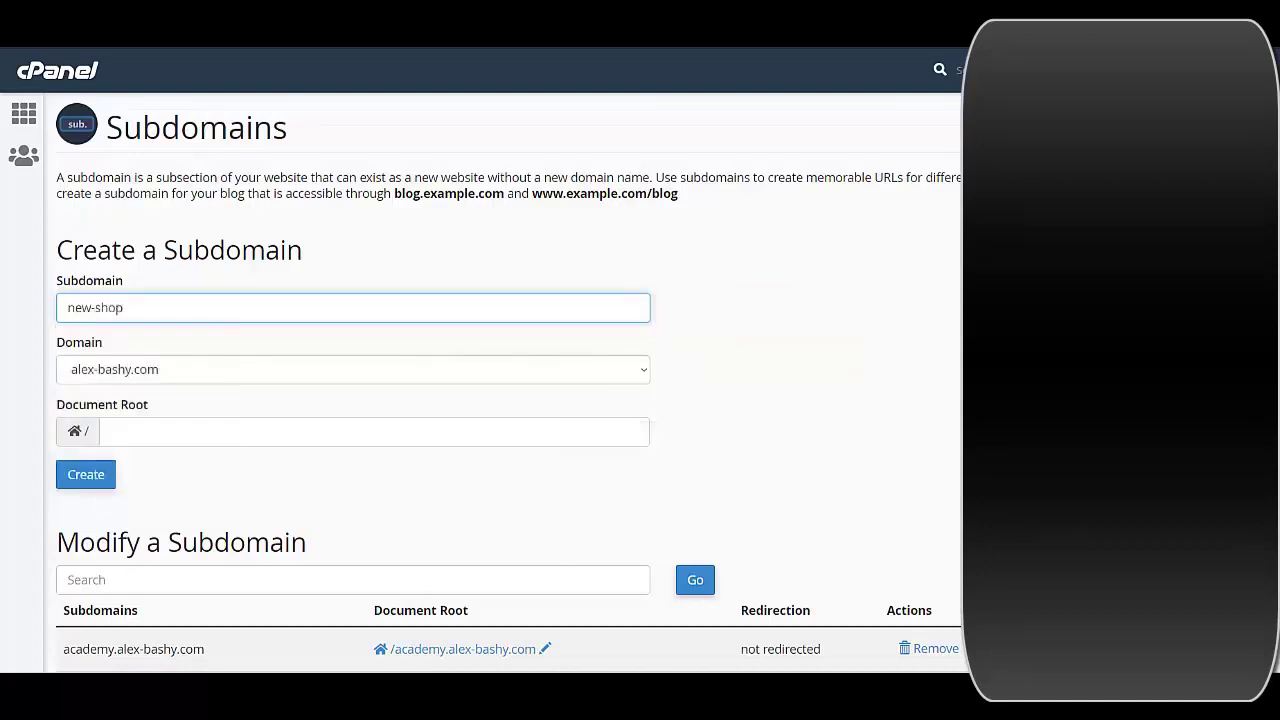
click(86, 474)
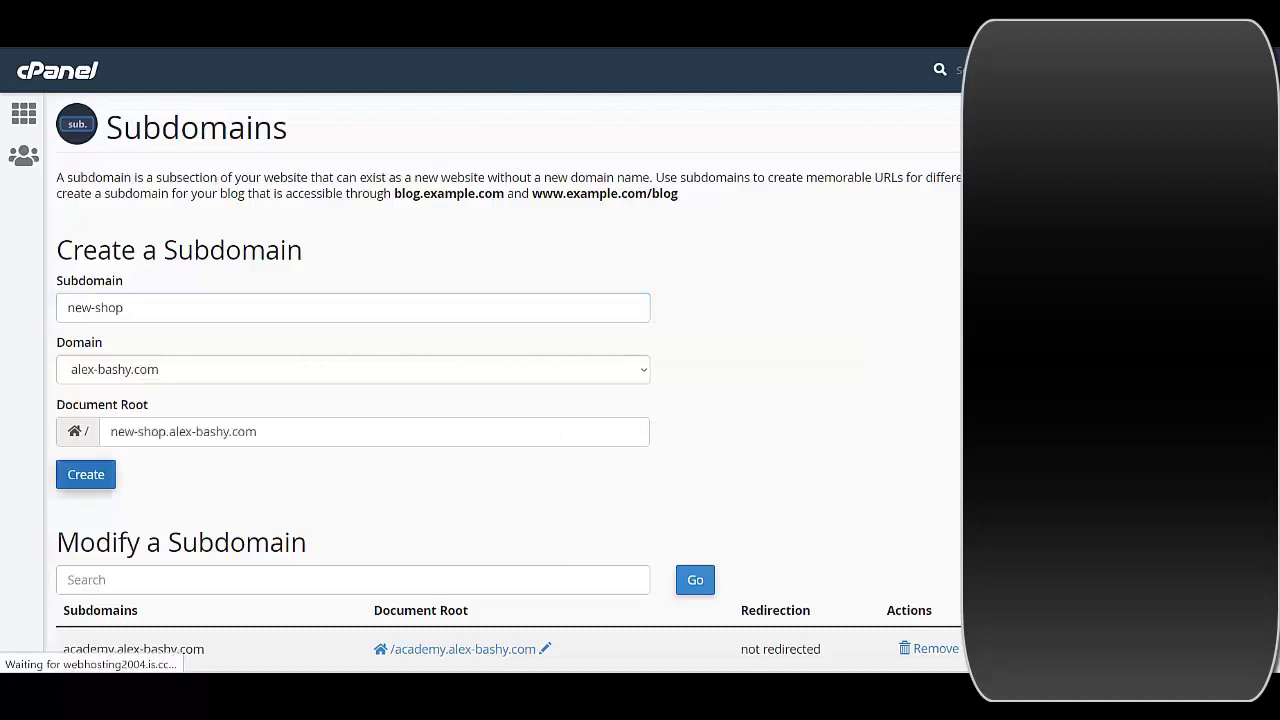
click(674, 246)
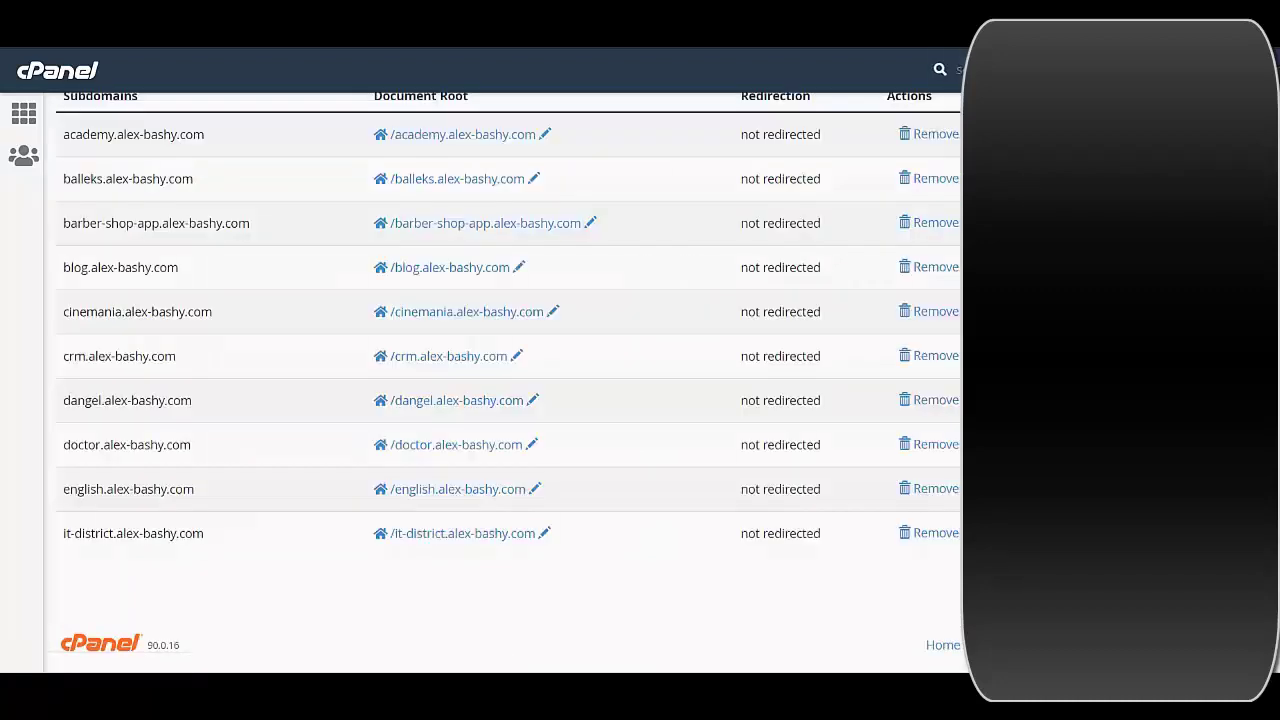
Return to the cPanel home dashboard
scroll(500, 380, up, 1)
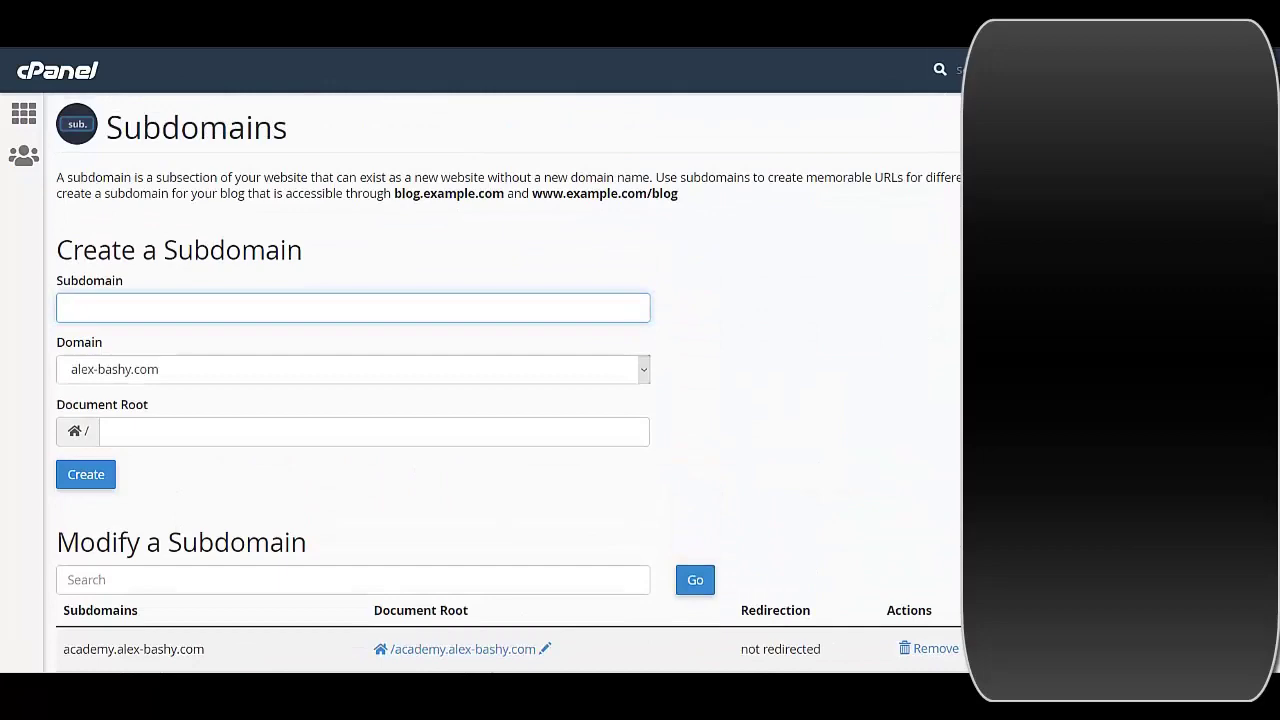
click(24, 113)
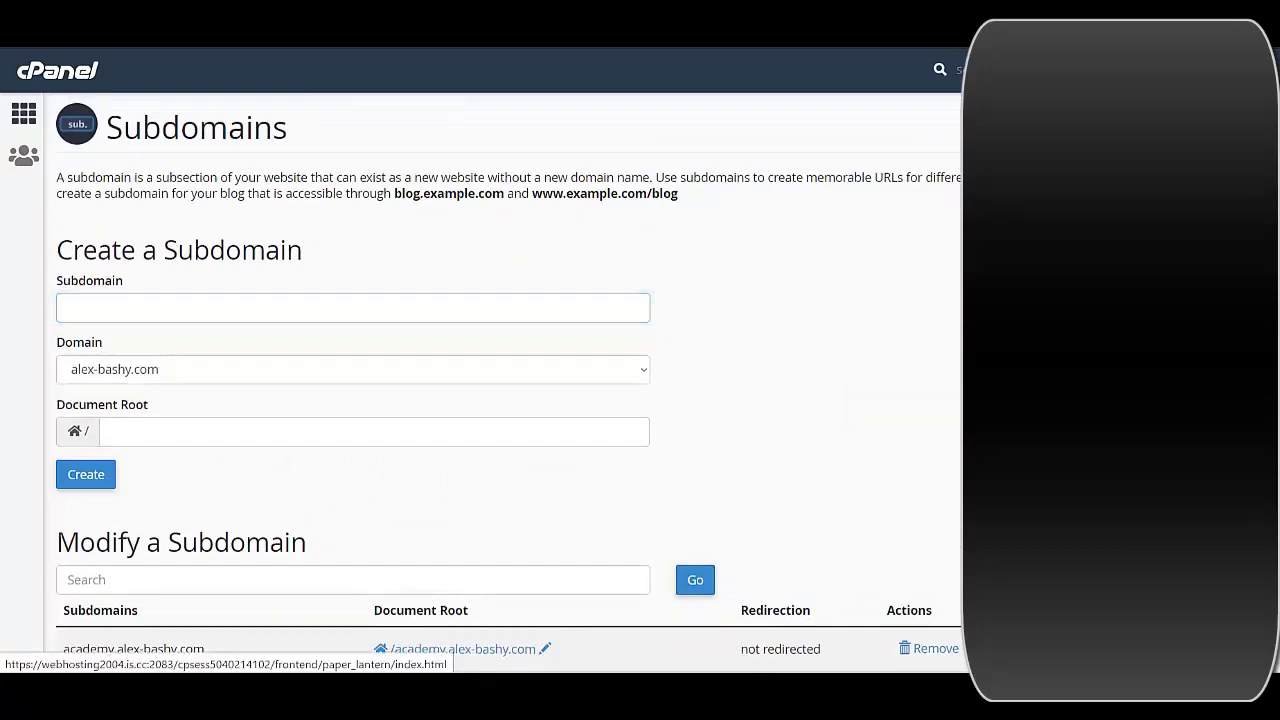
scroll(533, 390, down, 5)
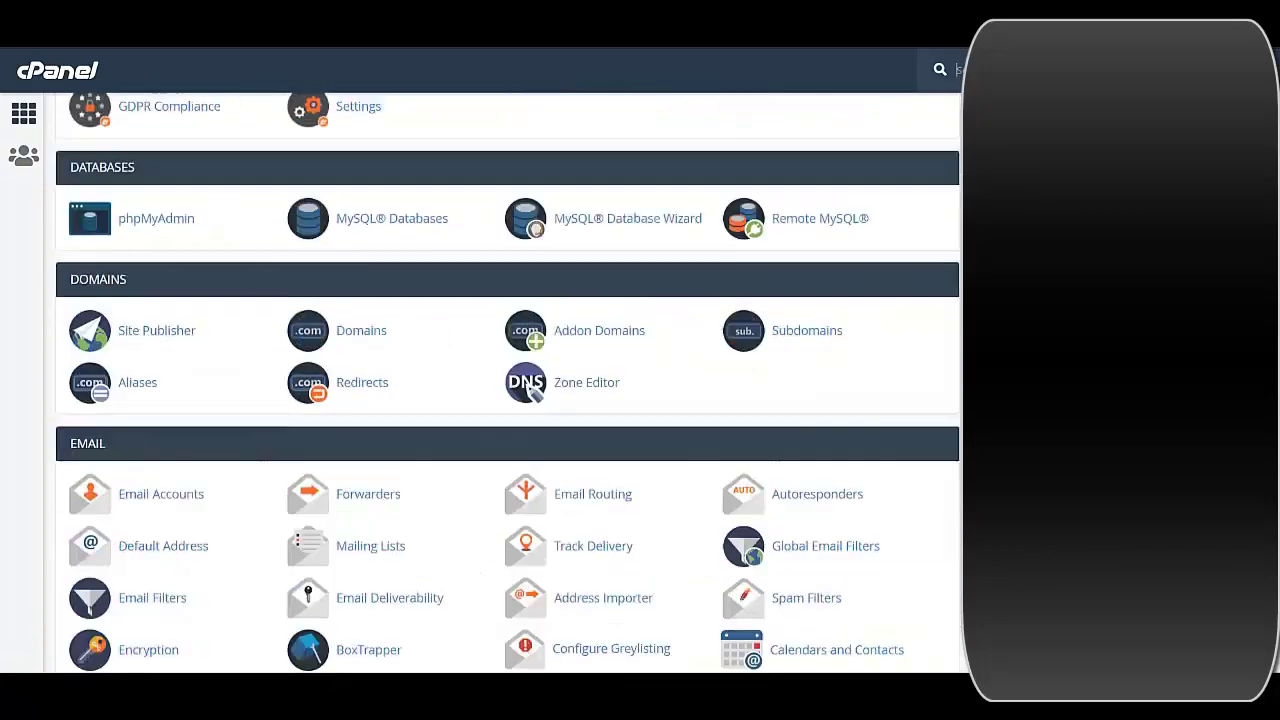
Open the WordPress installation form in Softaculous Apps Installer
scroll(530, 390, down, 10)
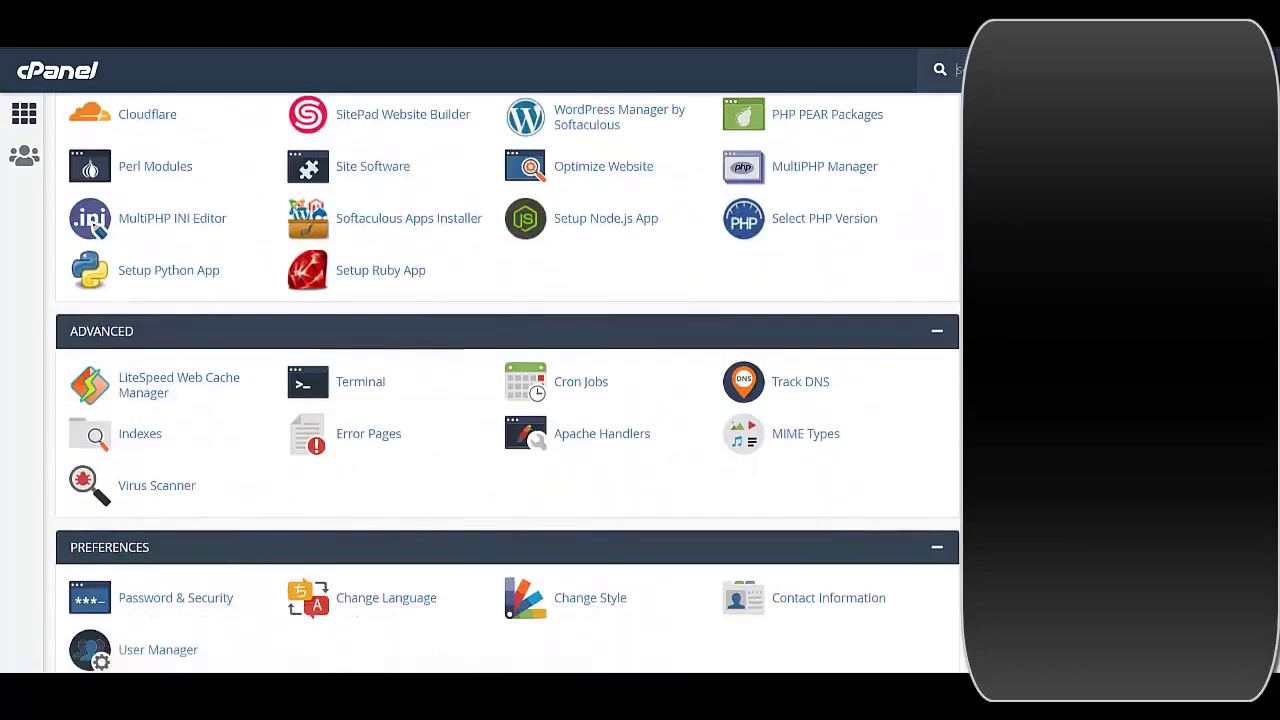
scroll(112, 330, down, 8)
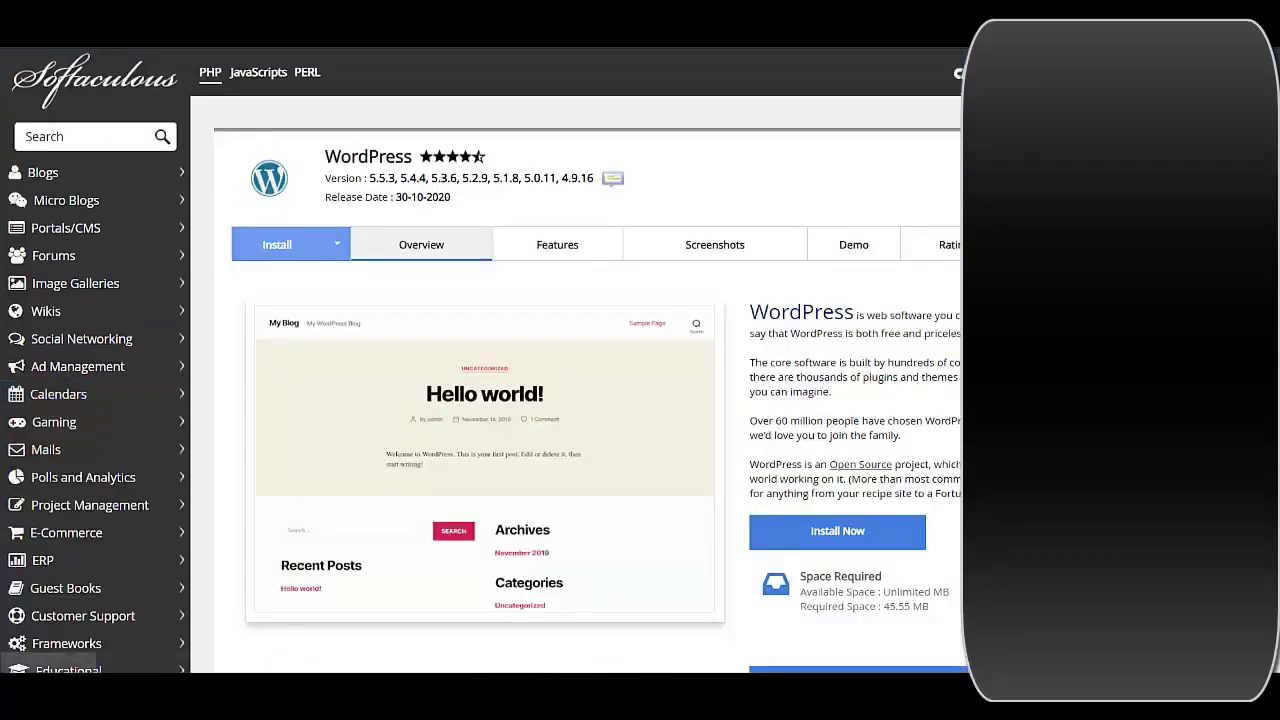
scroll(480, 360, down, 5)
scroll(480, 360, down, 9)
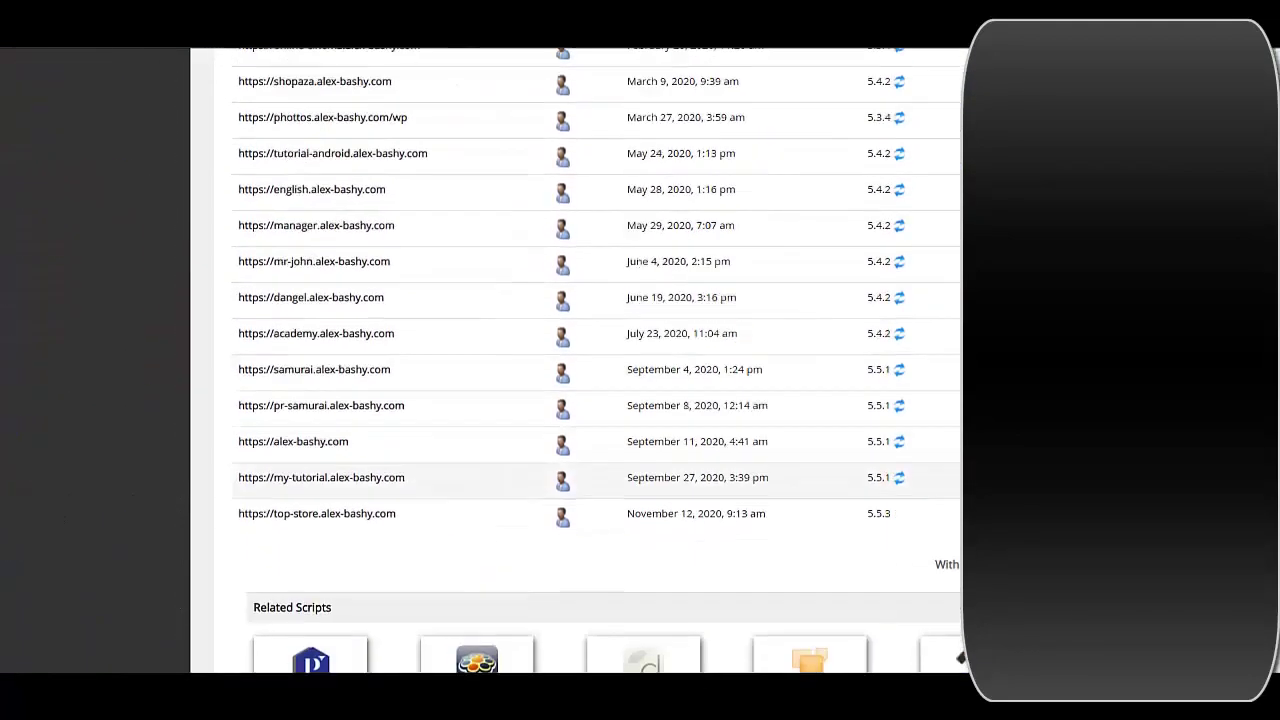
scroll(480, 360, up, 15)
click(277, 244)
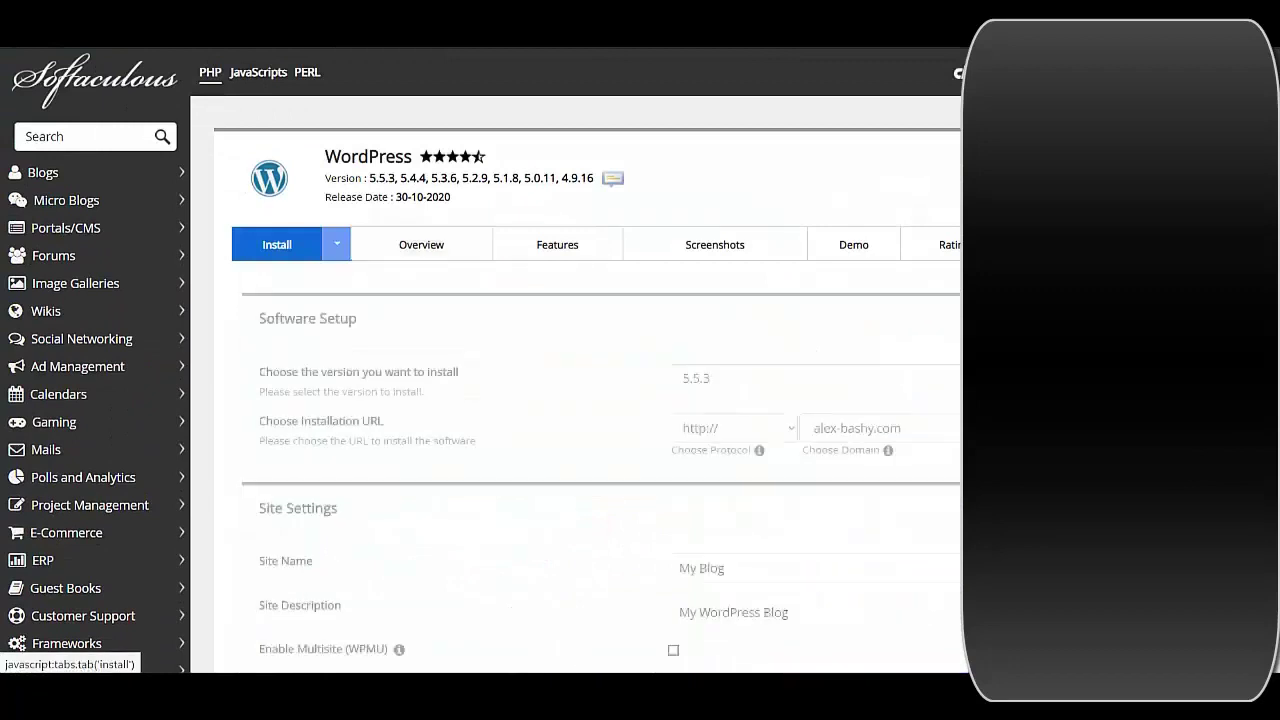
click(857, 428)
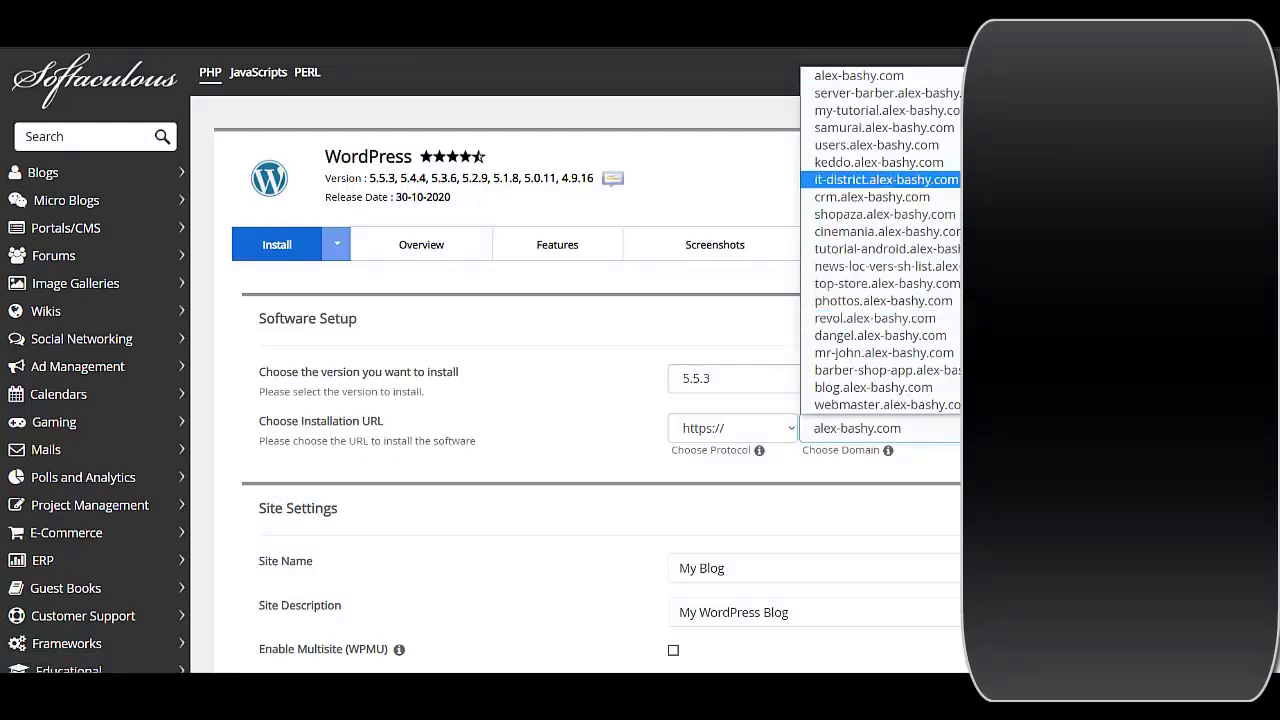
scroll(880, 300, down, 2)
key(Up)
key(Up)
key(Up)
key(Up)
key(Up)
key(Up)
key(Up)
key(Up)
key(Up)
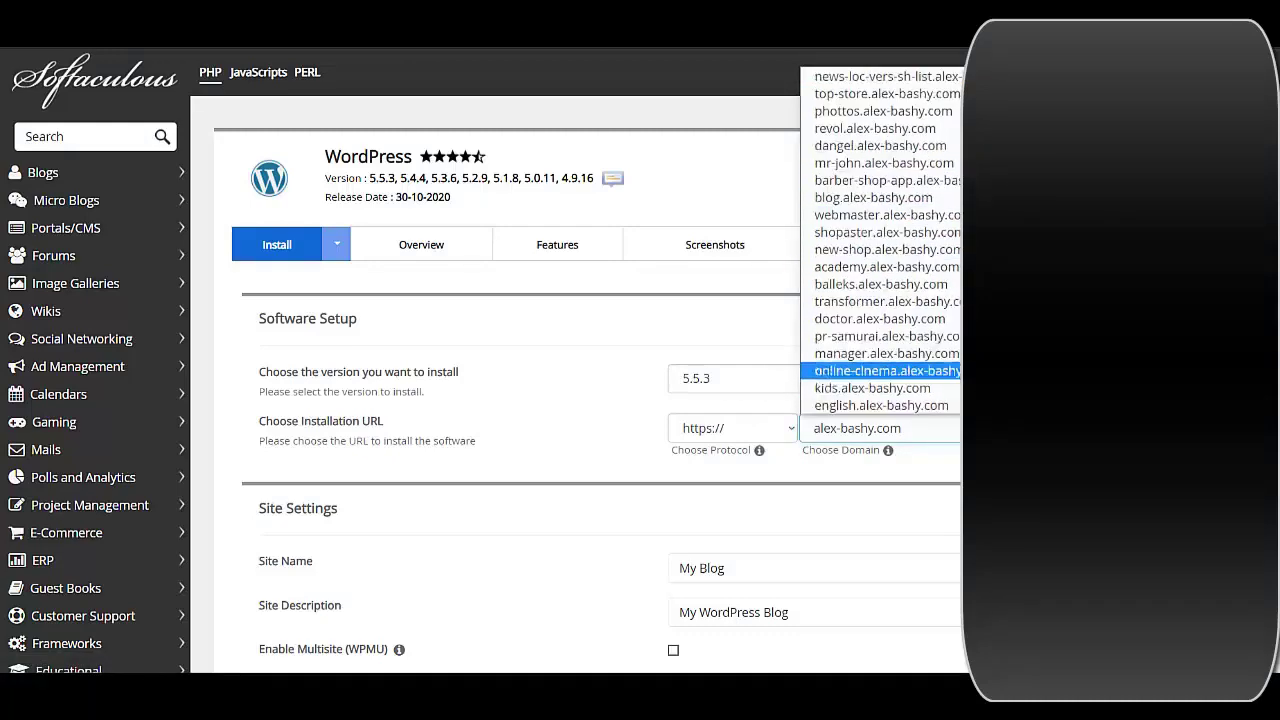
key(Return)
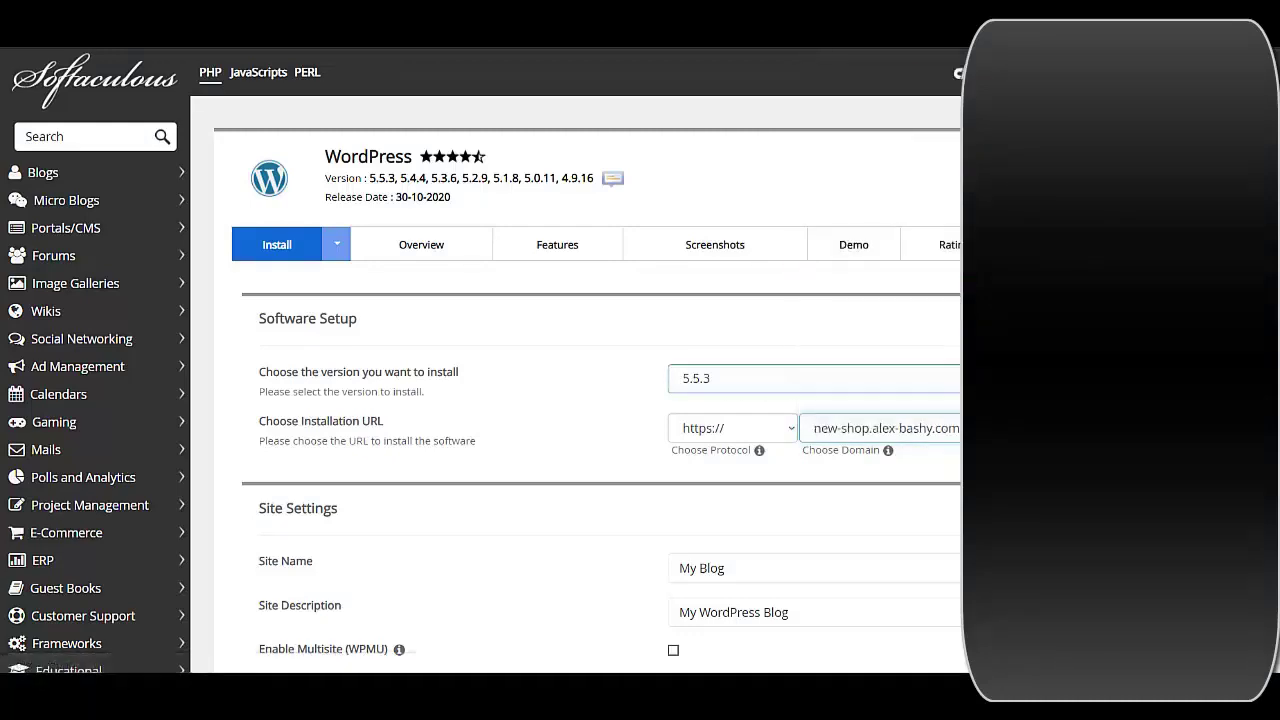
key(Tab)
key(Tab)
text(New)
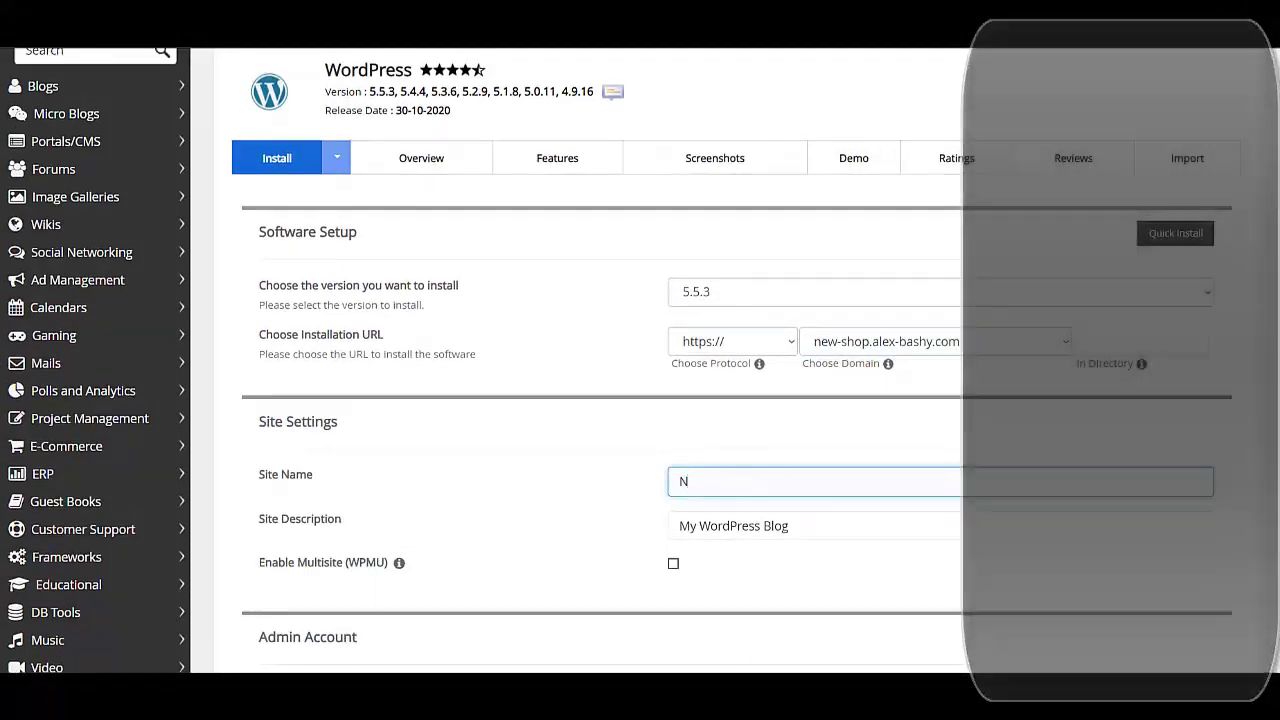
Set both the site name and site description to 'New Shop'
key(BackSpace)
key(BackSpace)
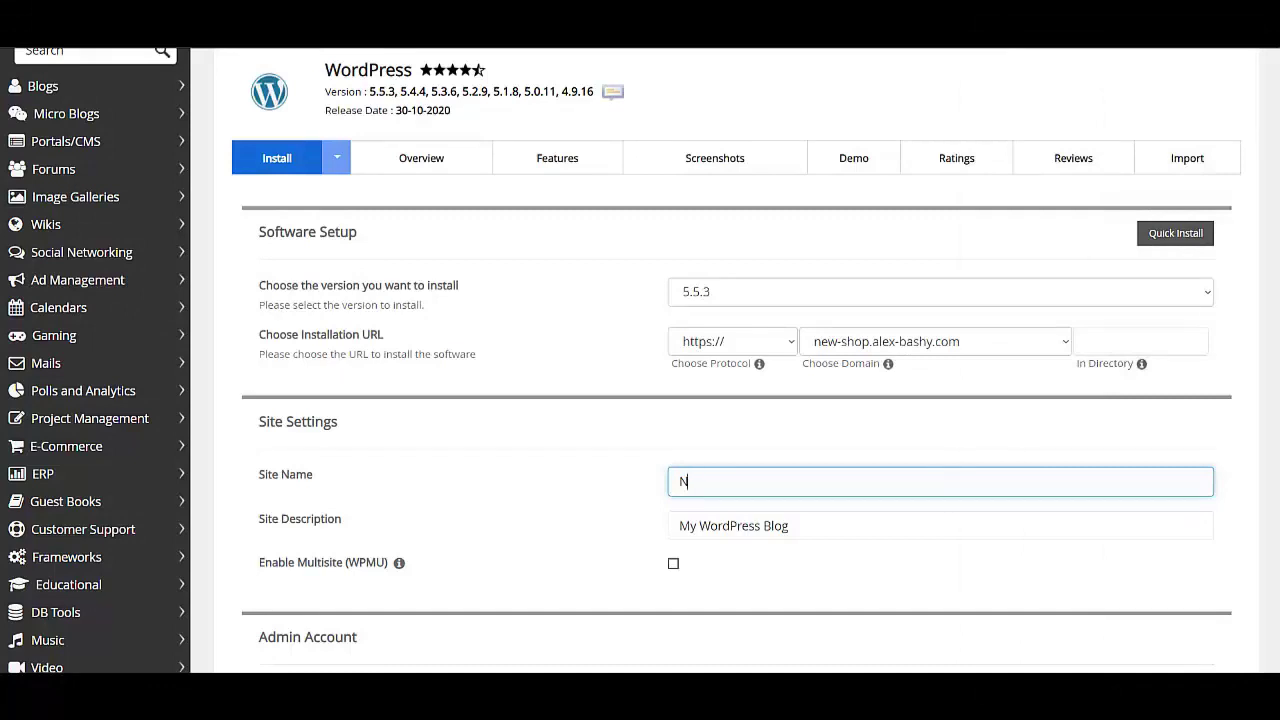
text(ew)
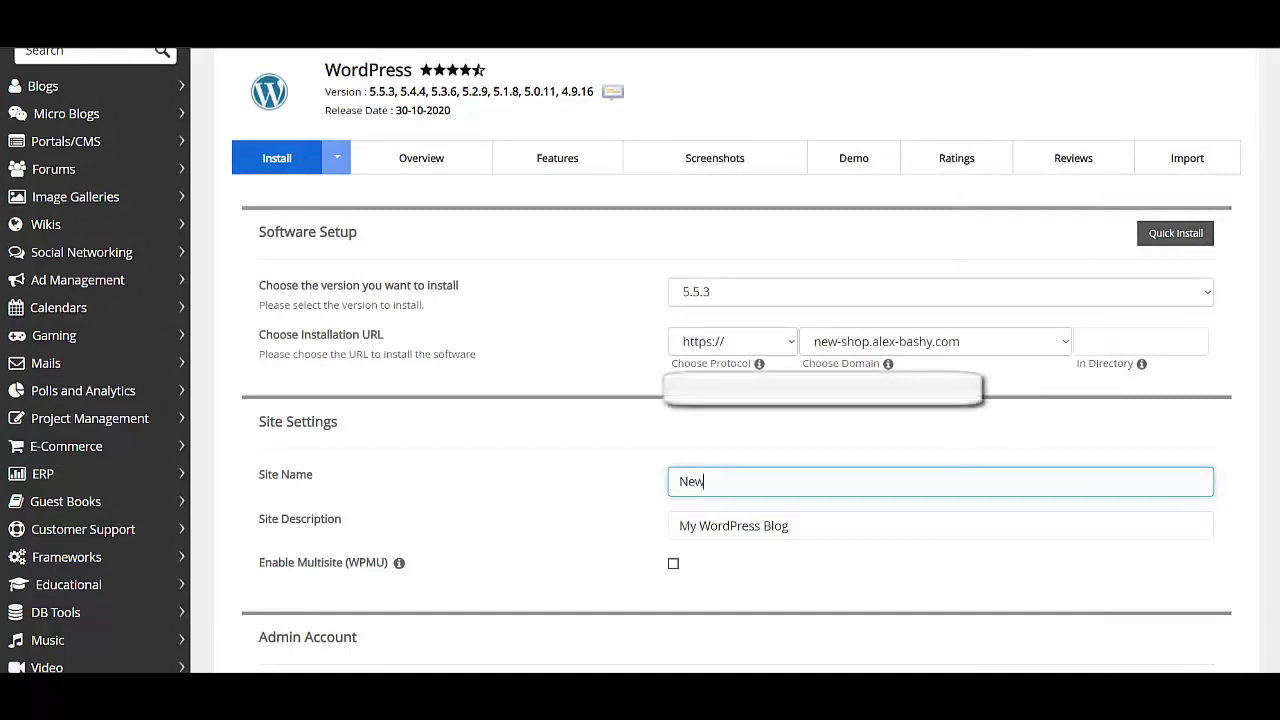
text( Shop)
key(ctrl+a)
key(ctrl+c)
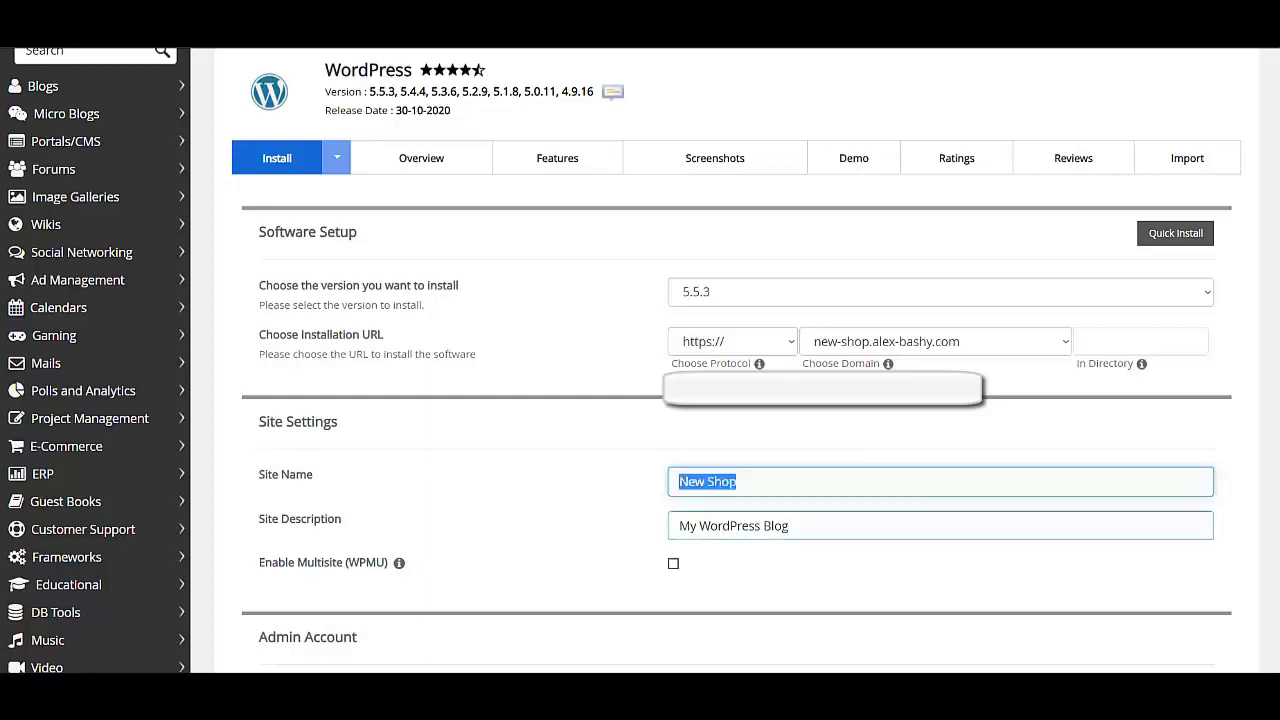
key(Tab)
key(ctrl+v)
Set the admin username to 'admin' and fill the admin e-mail from a saved suggestion
scroll(735, 360, down, 3)
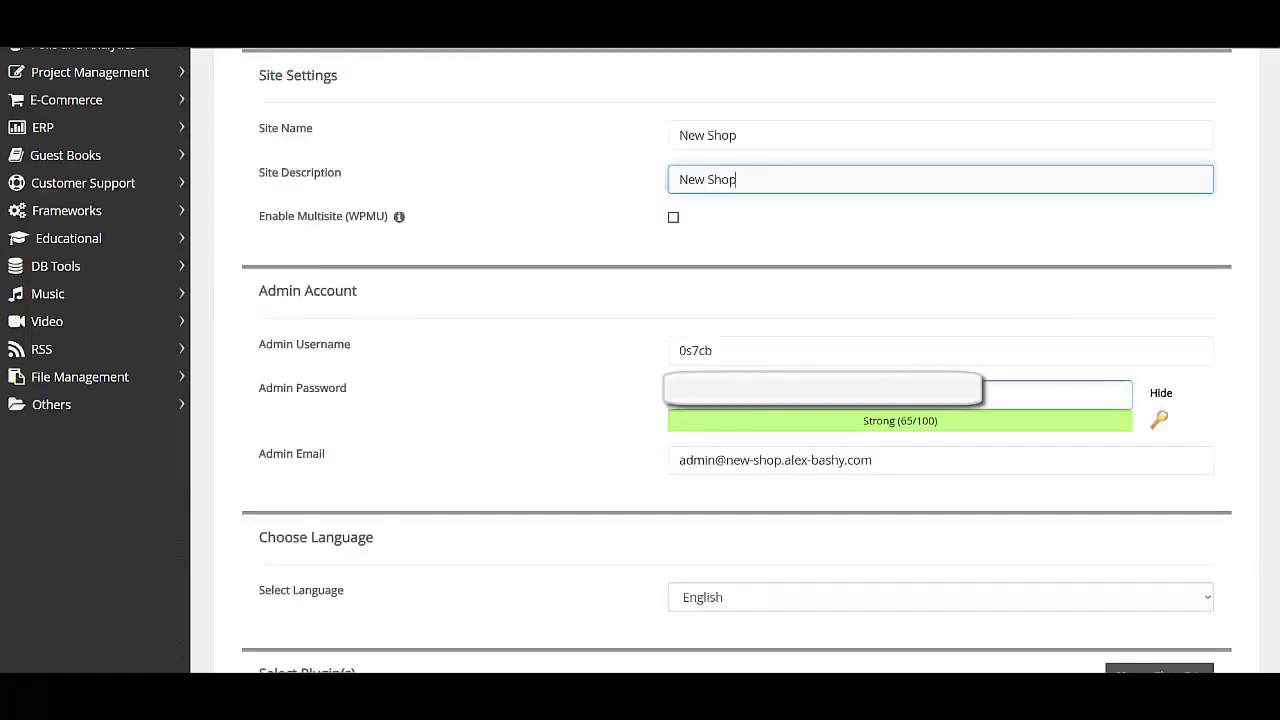
click(711, 350)
key(ctrl+a)
text(admin)
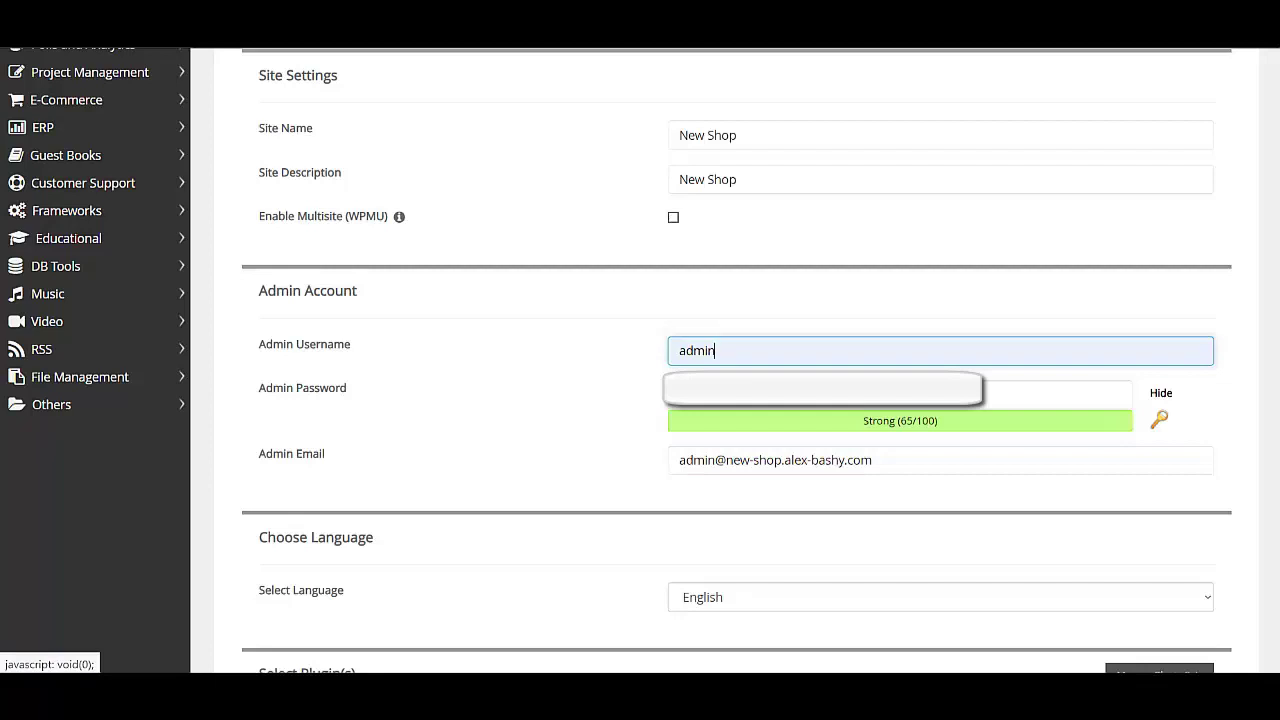
click(1058, 394)
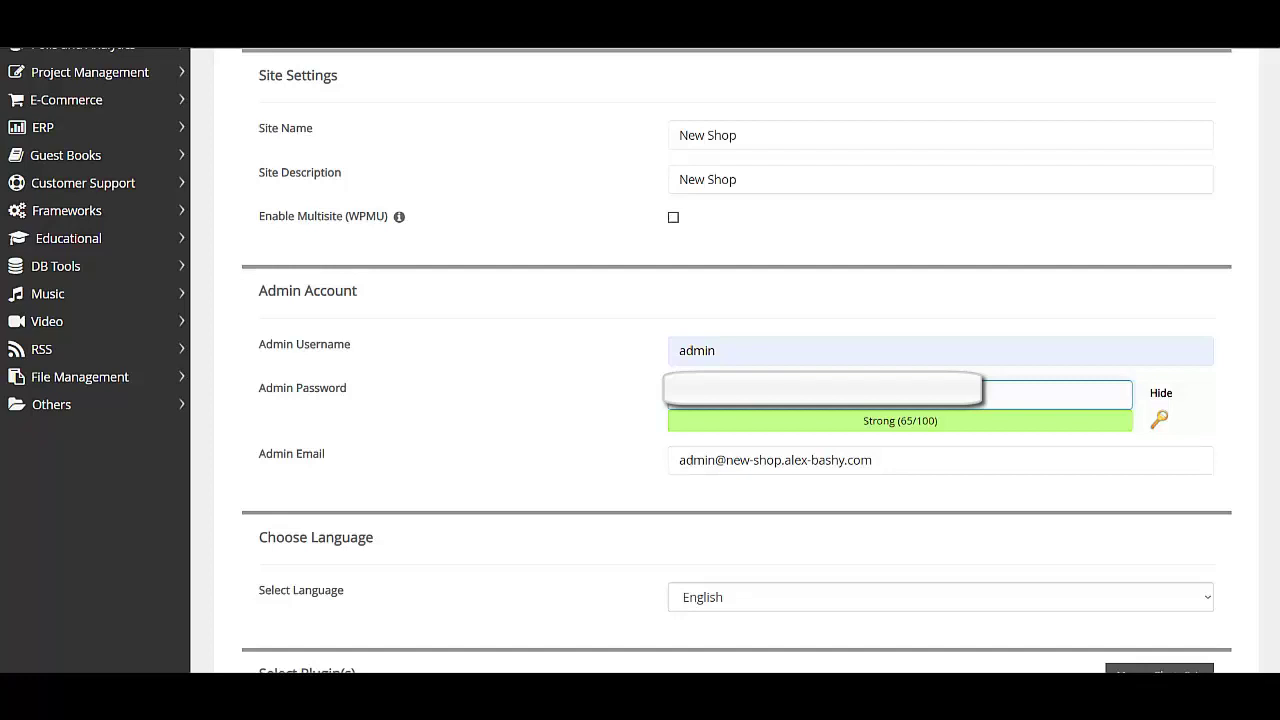
key(Tab)
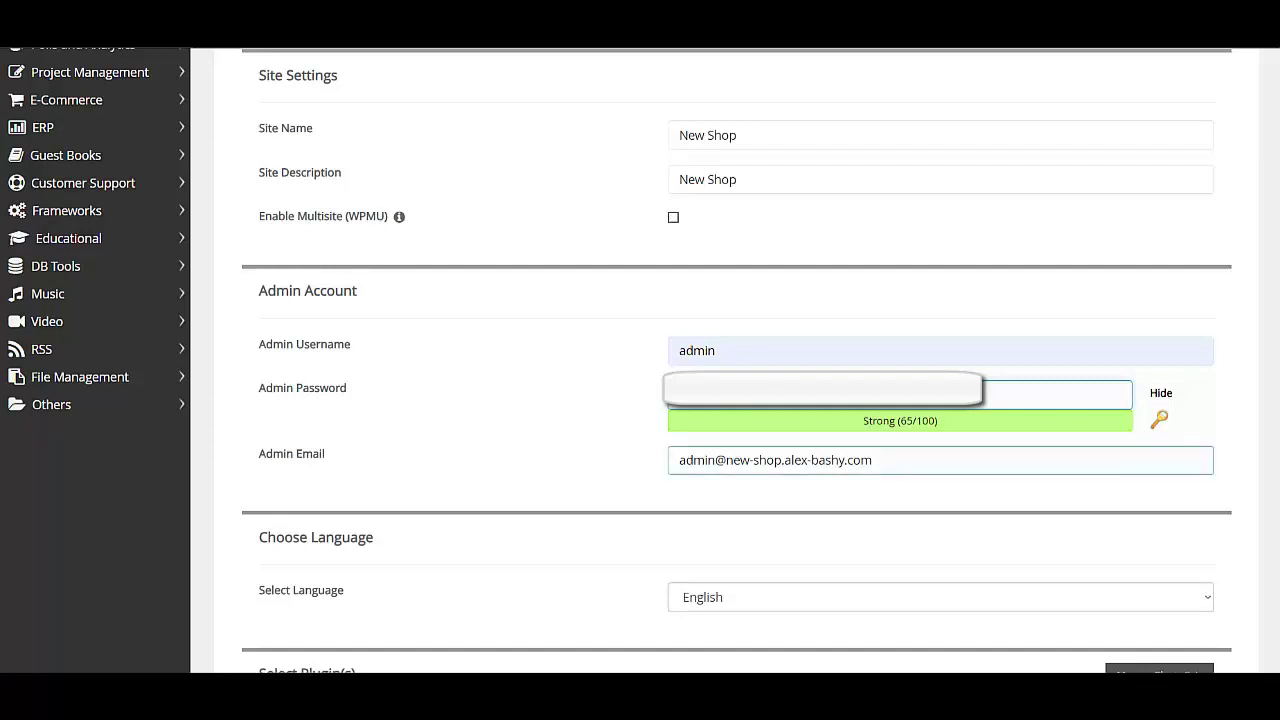
text(s)
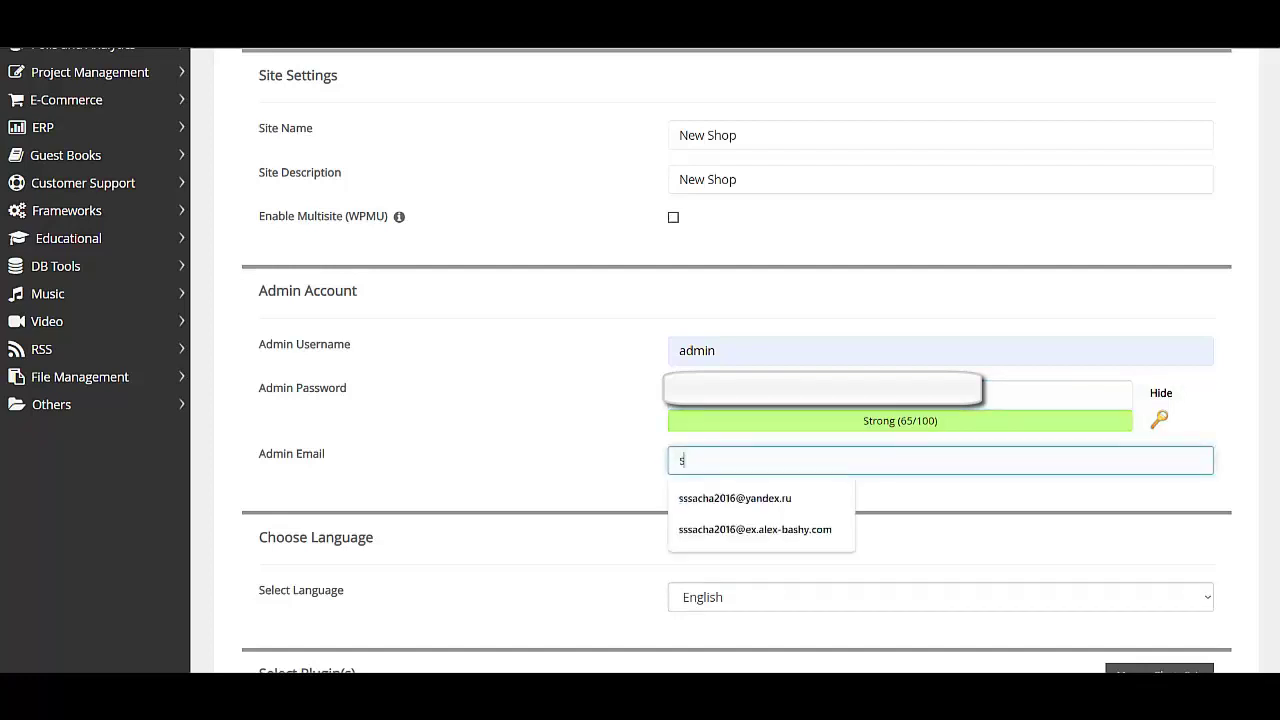
key(Down)
key(Return)
Choose Russian as the site language and run the WordPress installation
click(940, 597)
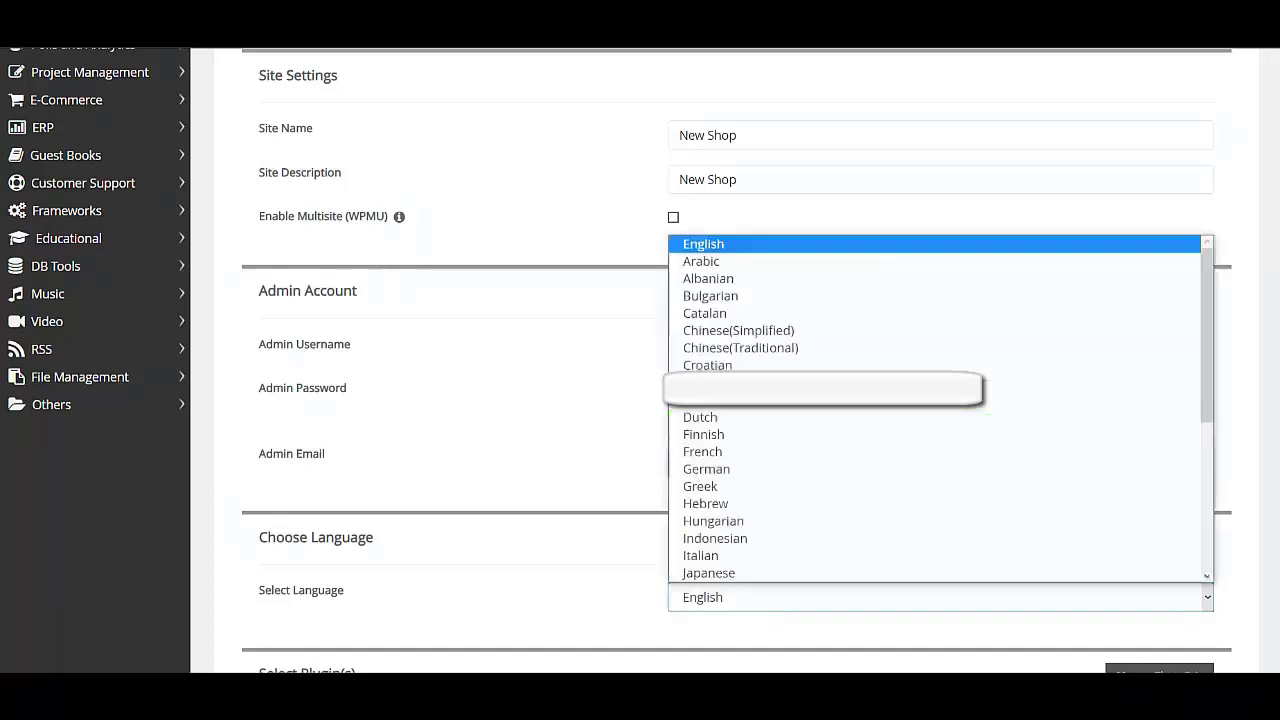
scroll(940, 410, down, 1)
scroll(940, 410, down, 5)
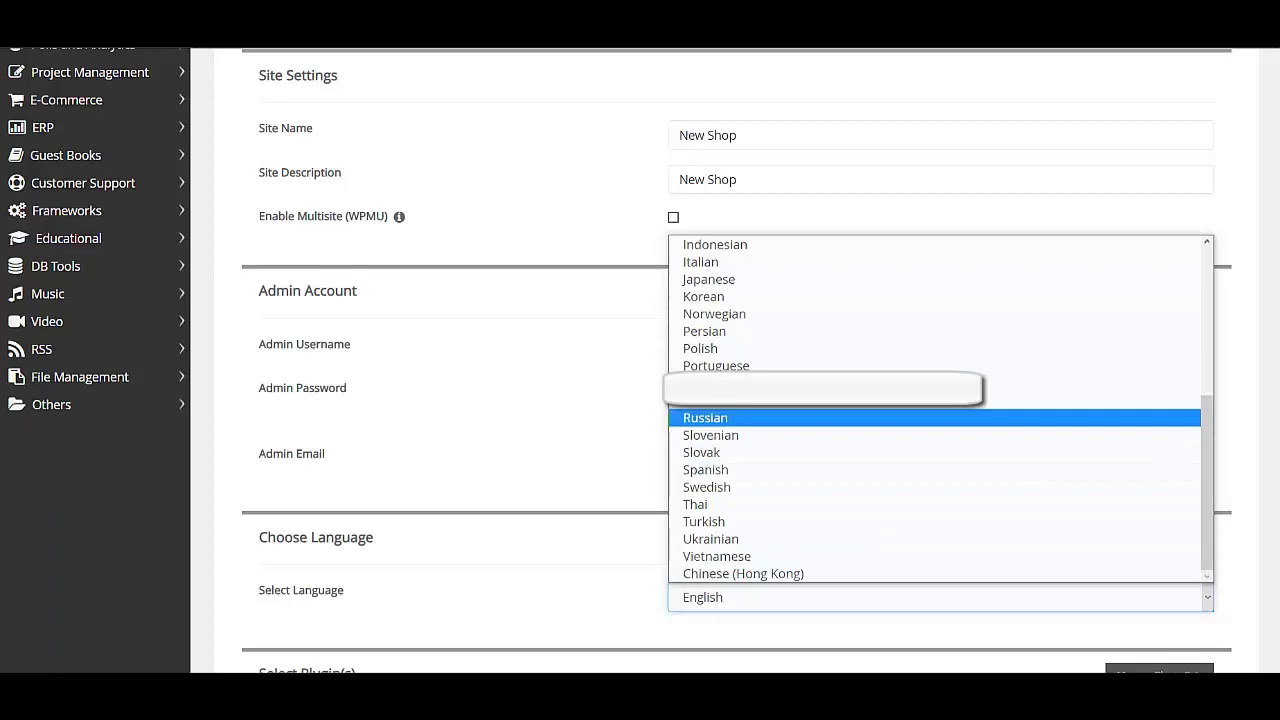
click(705, 417)
scroll(736, 360, down, 10)
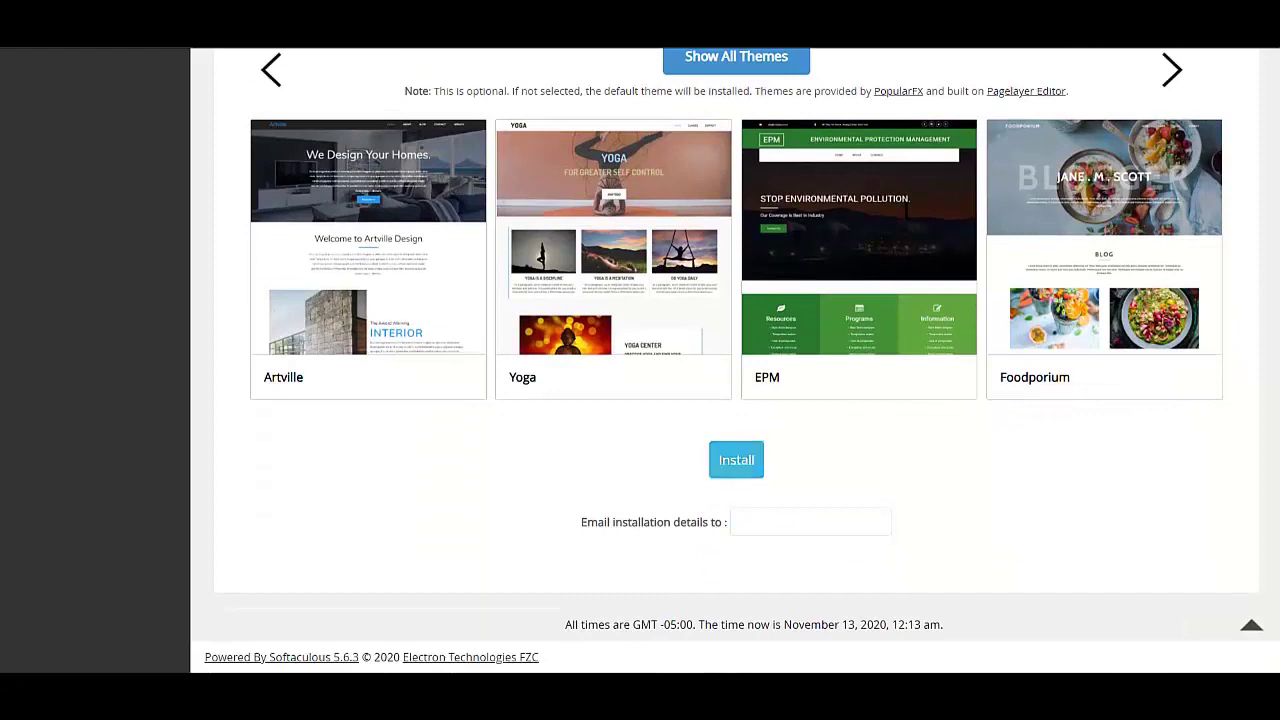
click(736, 459)
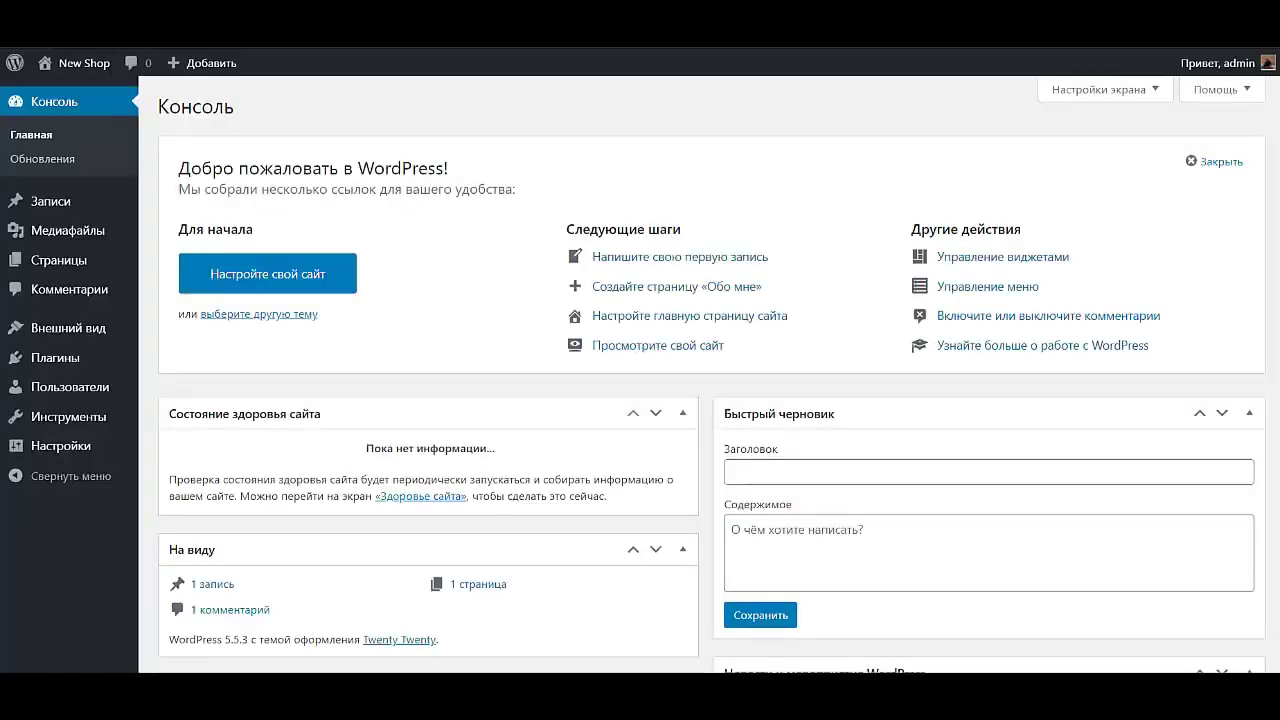
Go to Внешний вид > Темы and start adding a new theme
mouse_move(325, 44)
mouse_move(68, 328)
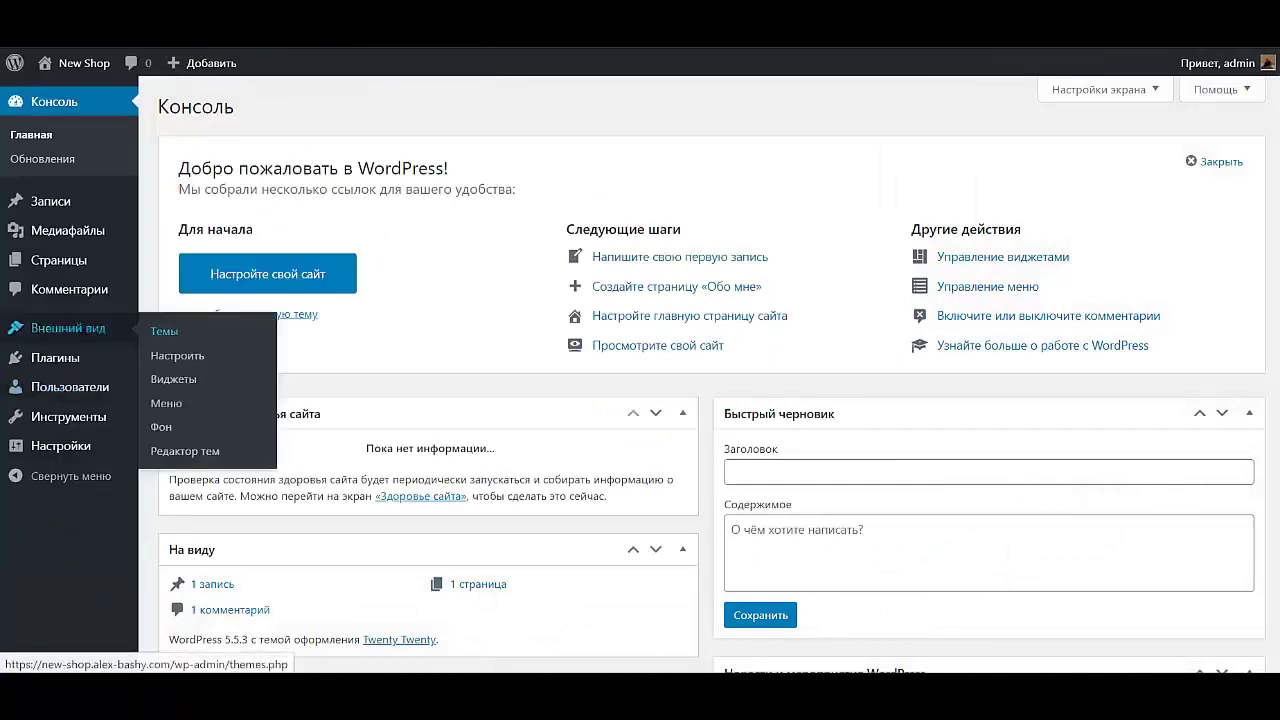
click(164, 331)
click(330, 560)
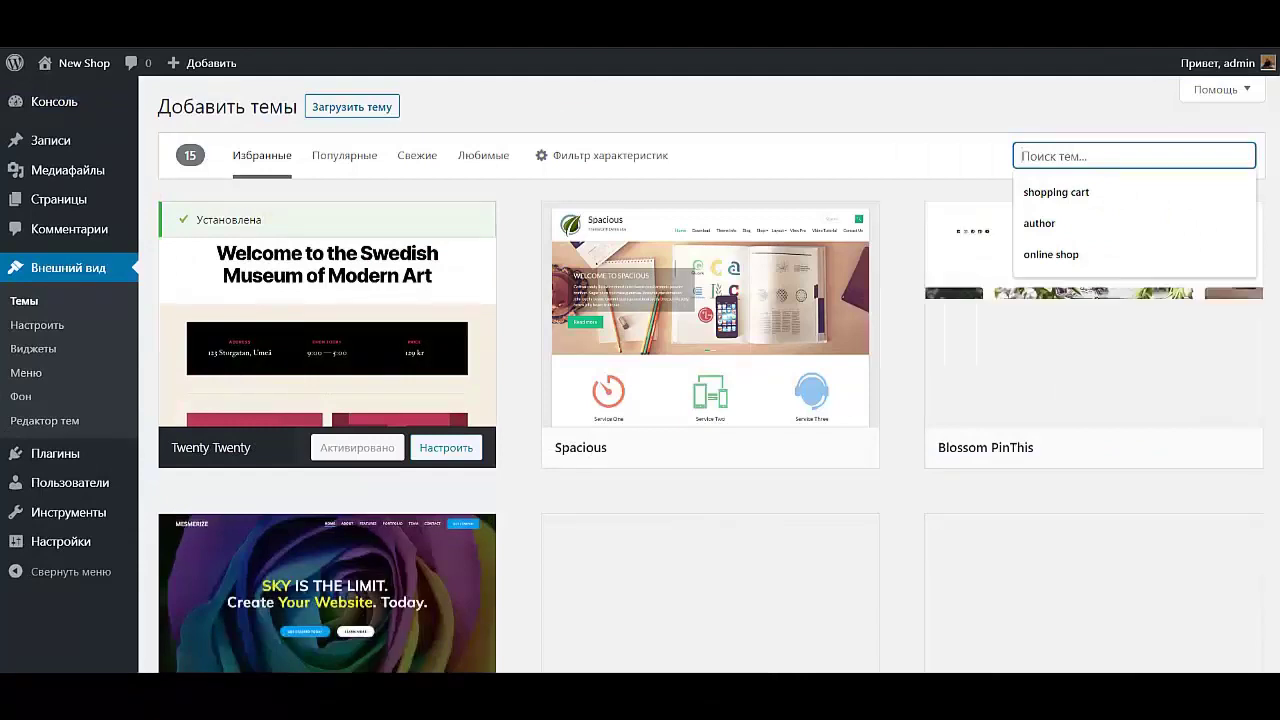
Search 'top s', then install and activate the Top Store theme
text(top s)
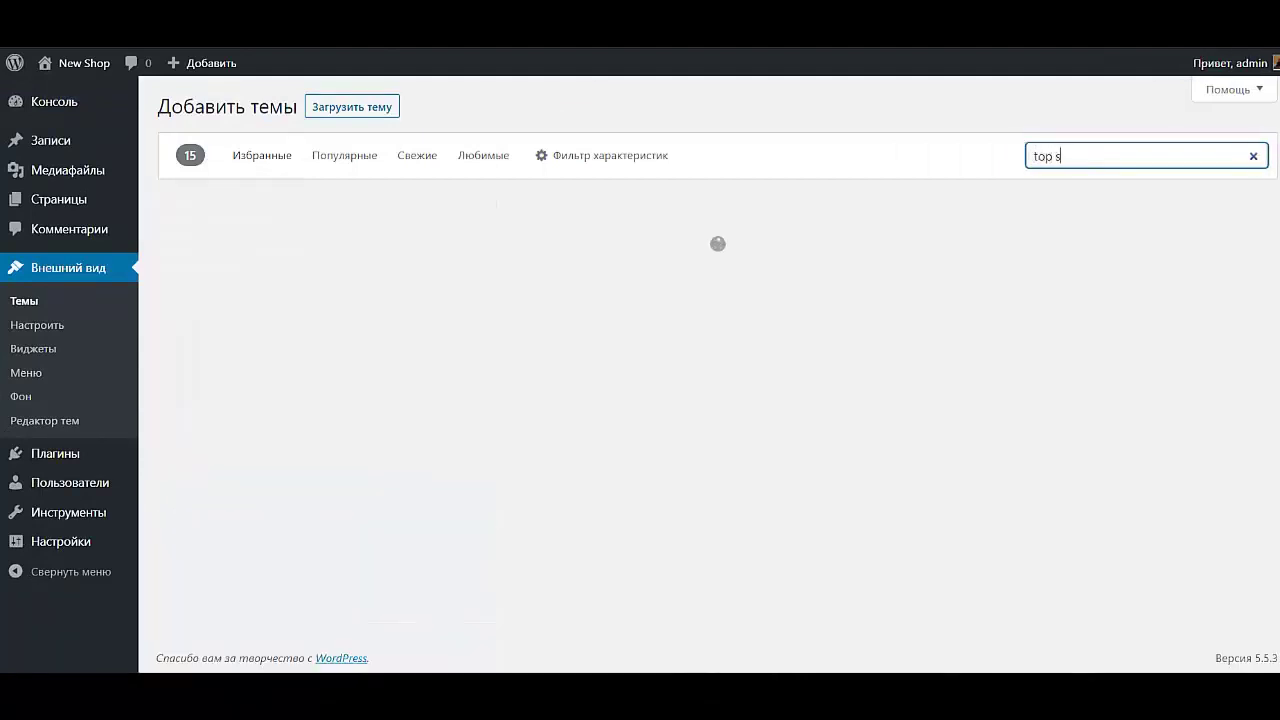
scroll(710, 300, down, 3)
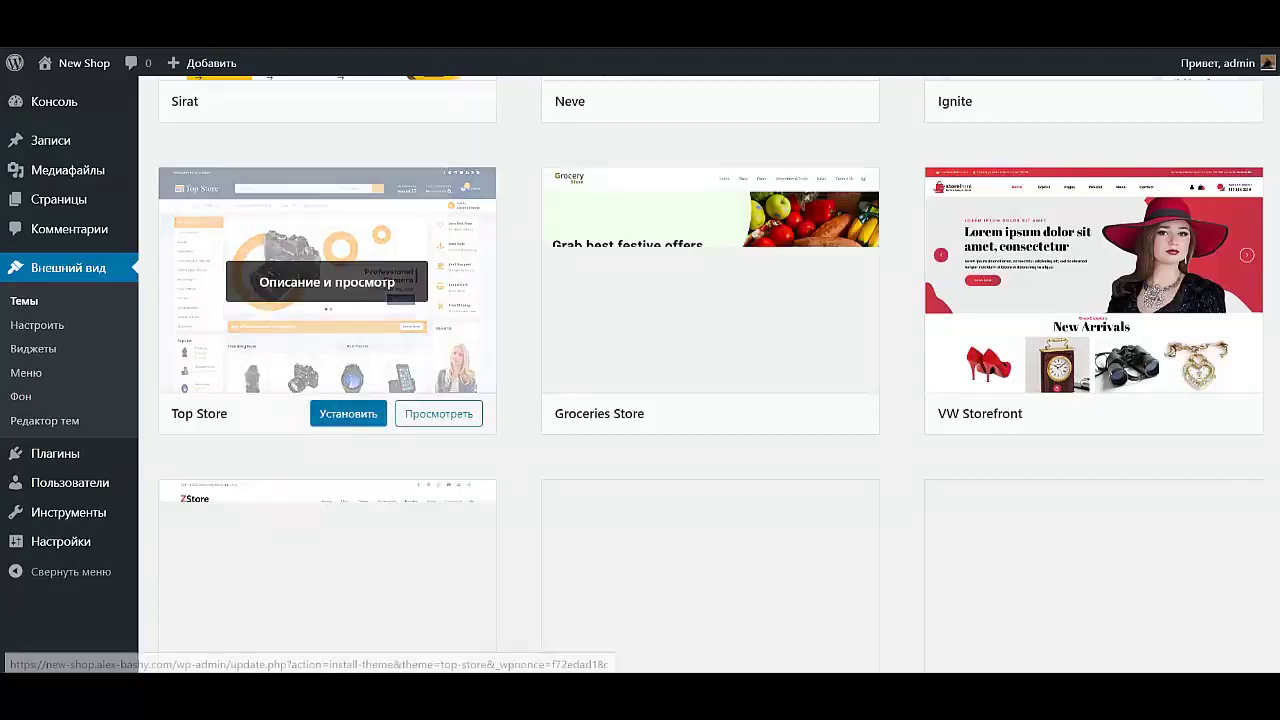
click(341, 413)
click(341, 413)
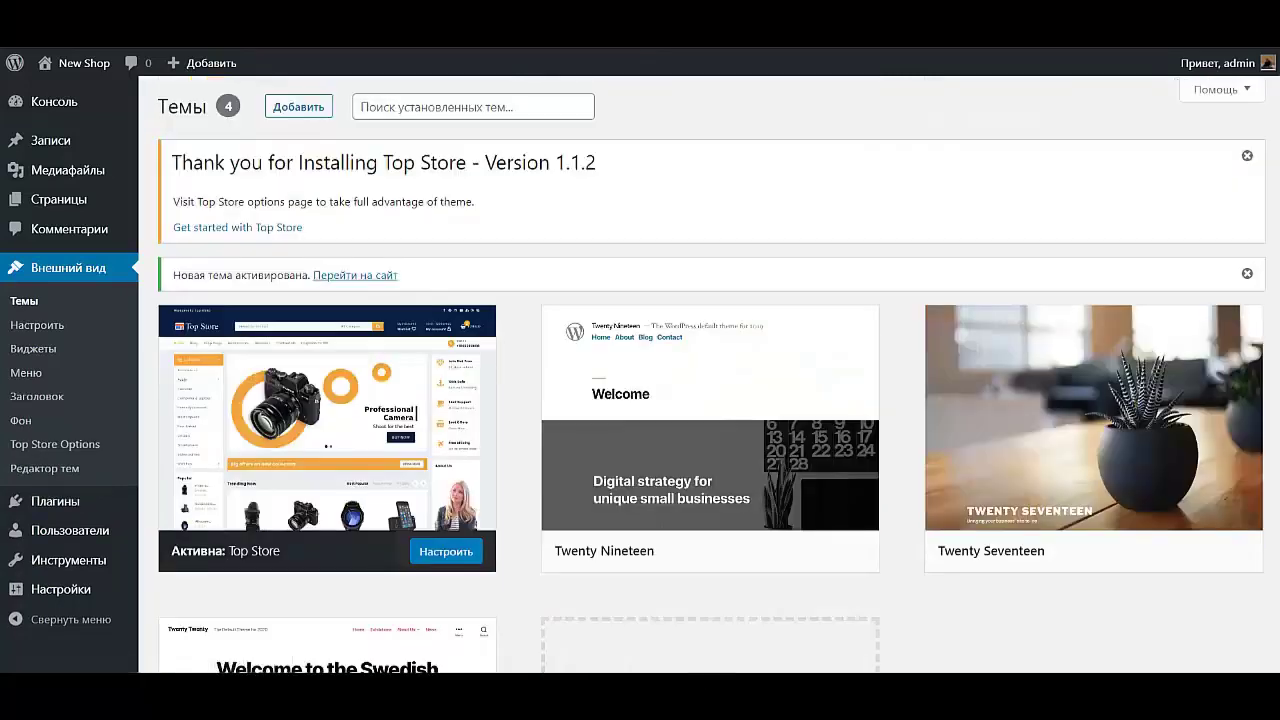
mouse_move(341, 413)
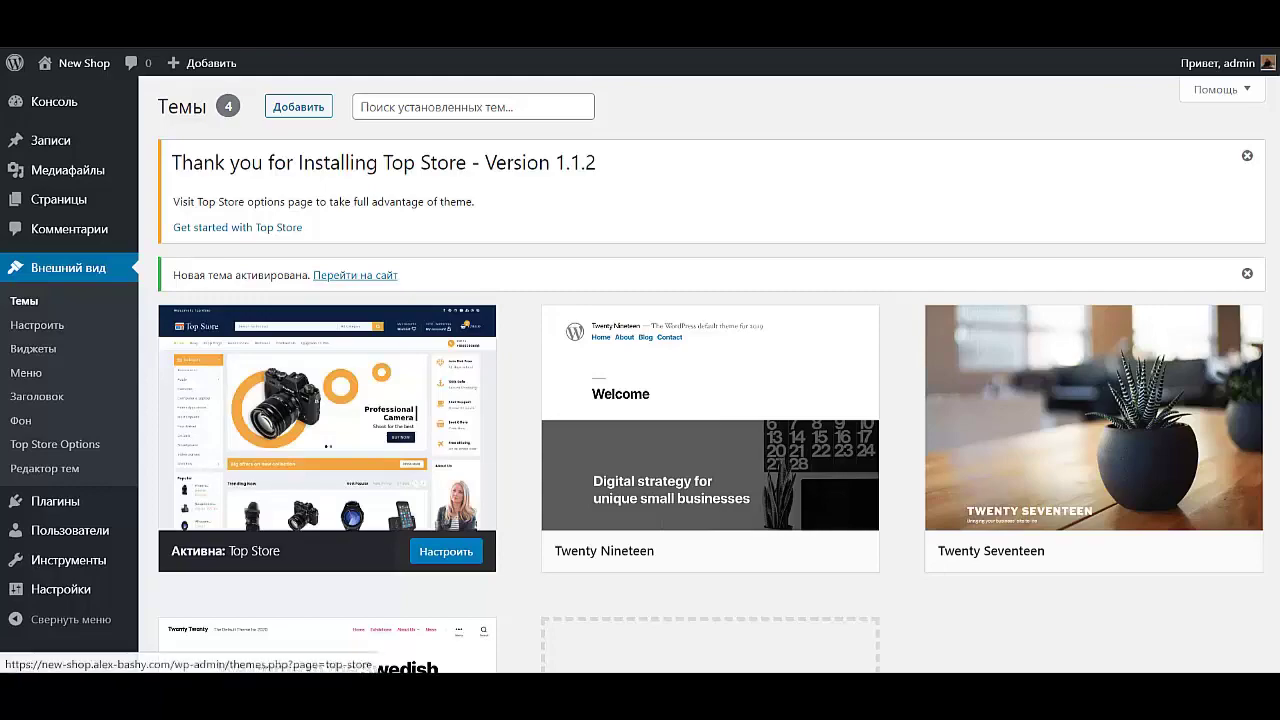
click(237, 227)
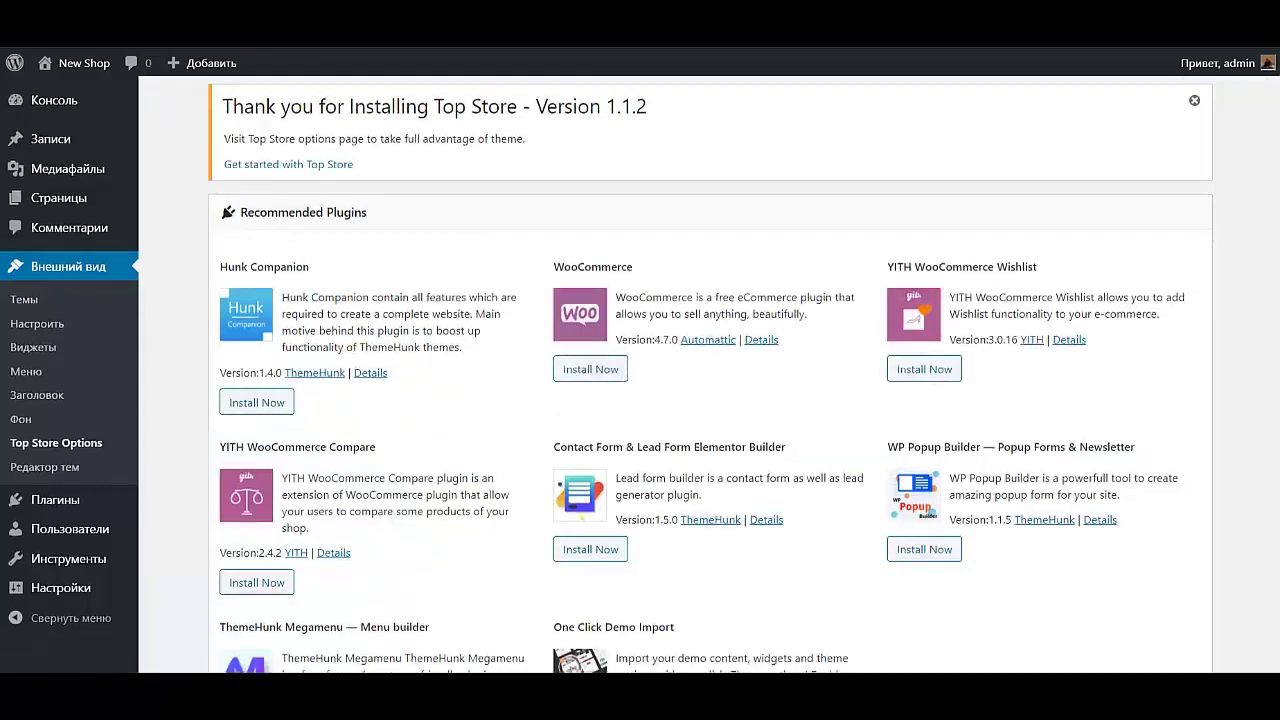
Install Hunk Companion, WooCommerce, YITH Wishlist, WP Popup Builder and Contact Form & Lead Form plugins
scroll(675, 375, down, 5)
scroll(675, 375, up, 4)
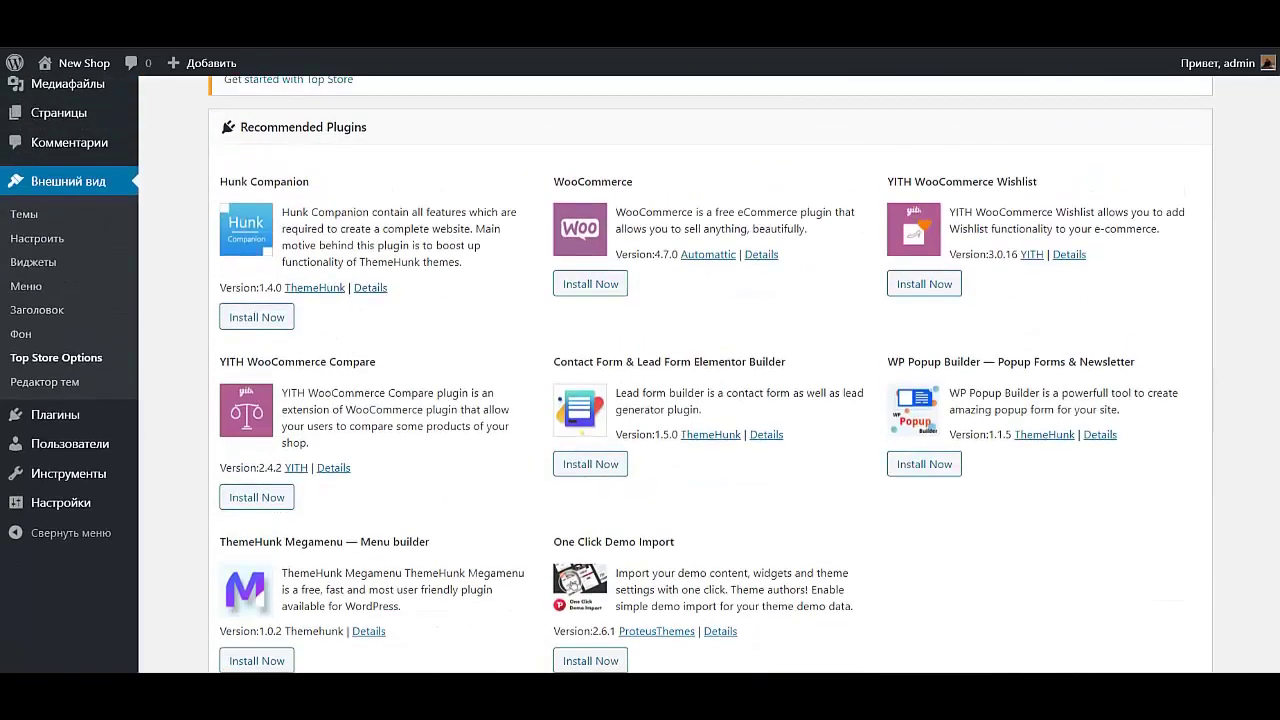
click(257, 317)
click(590, 284)
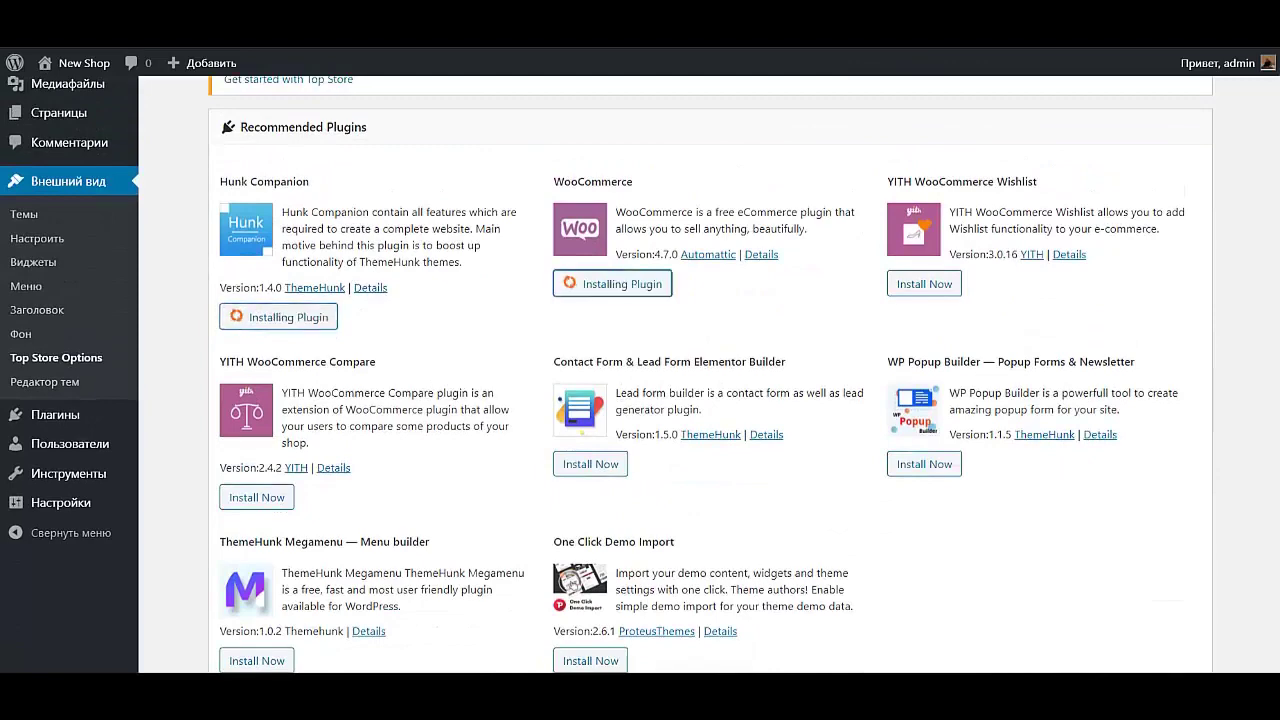
click(924, 284)
click(924, 464)
click(590, 464)
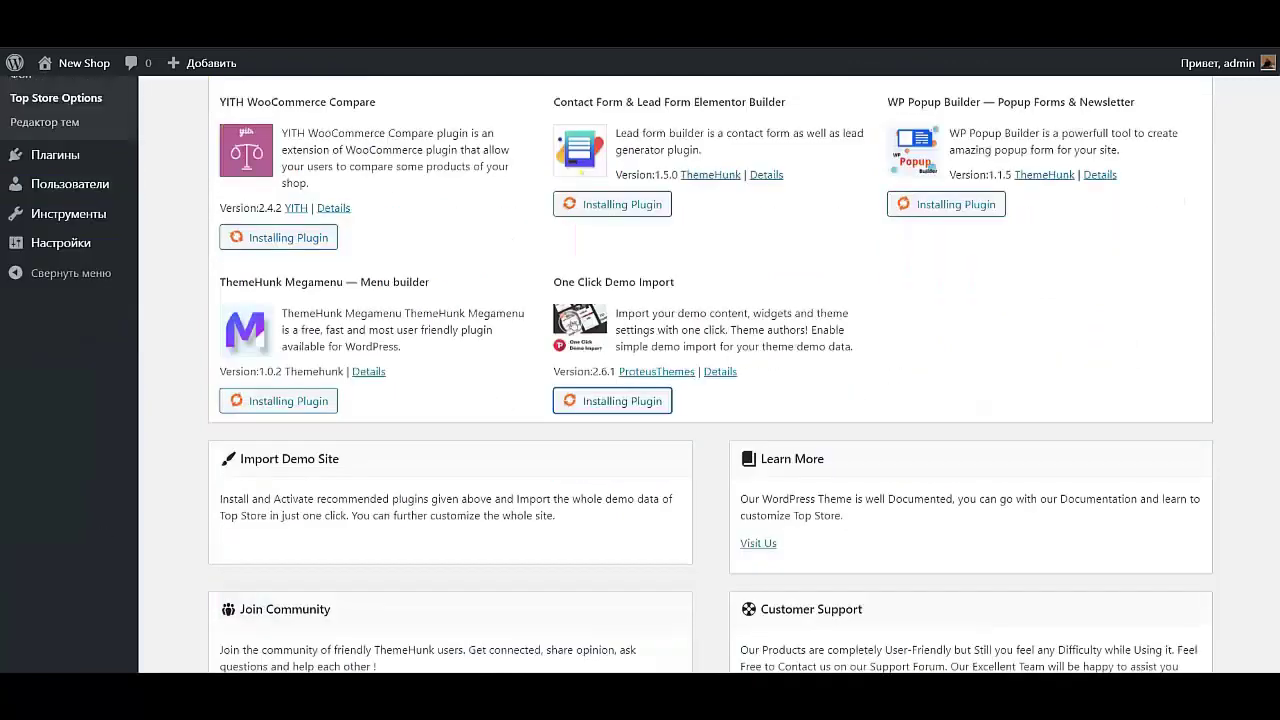
scroll(675, 375, up, 2)
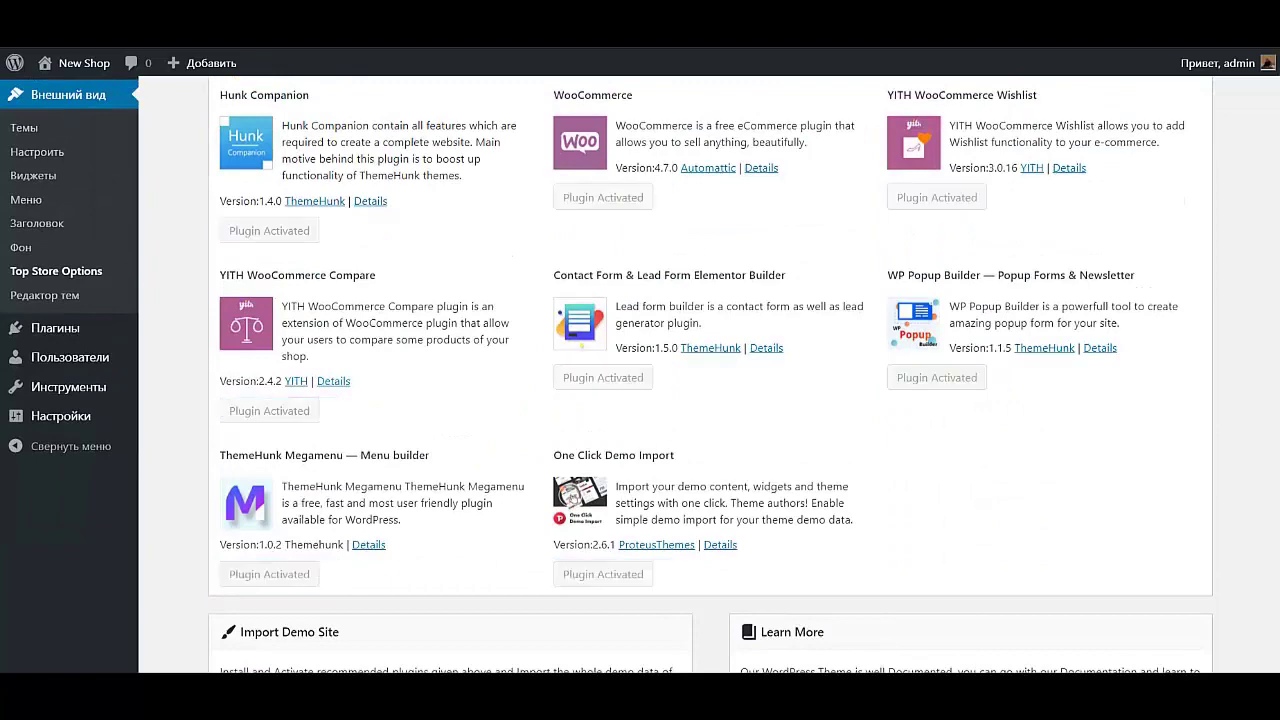
scroll(675, 375, up, 2)
scroll(675, 375, down, 6)
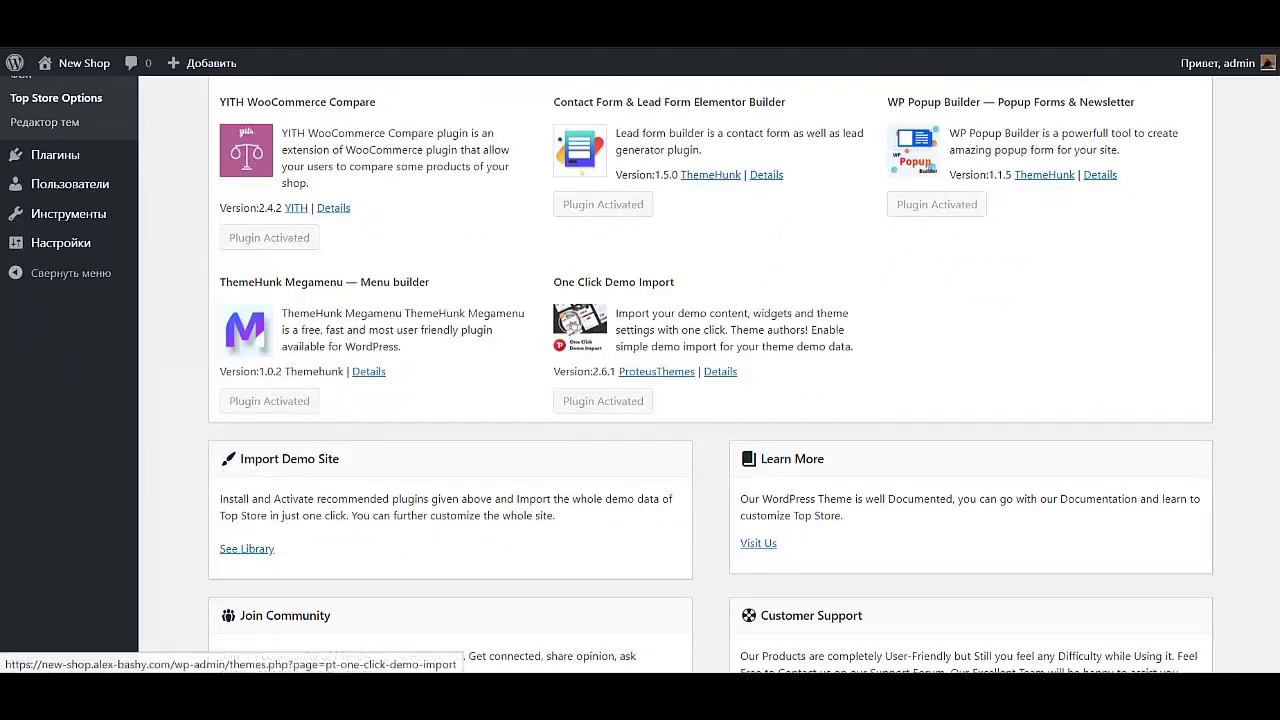
Import the Top Store Default demo from the demo library and confirm the import
click(247, 548)
scroll(700, 400, down, 1)
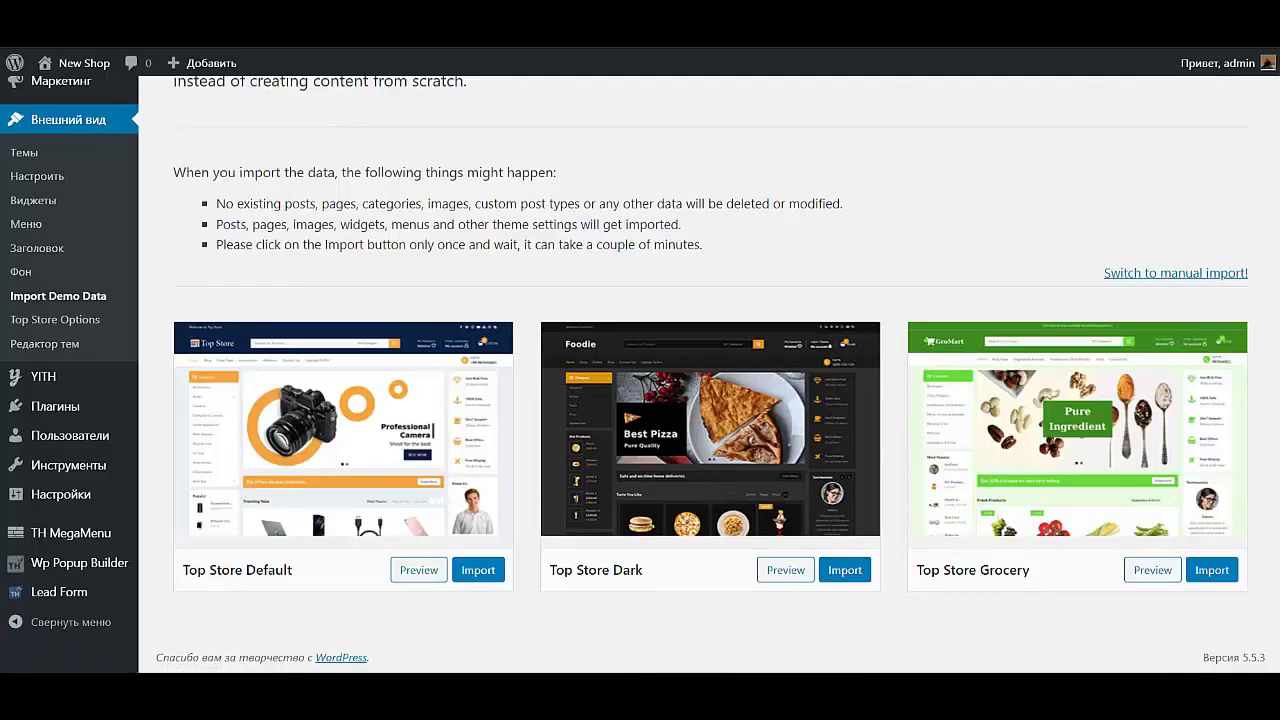
click(478, 570)
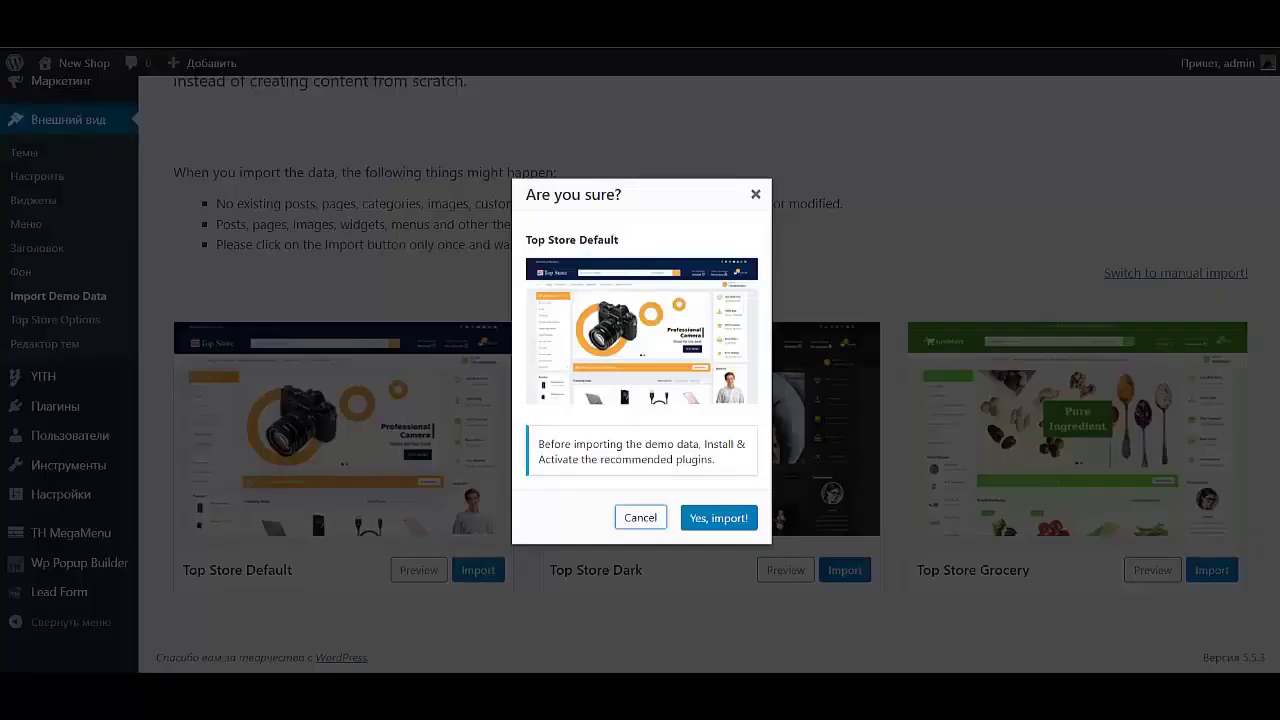
click(718, 517)
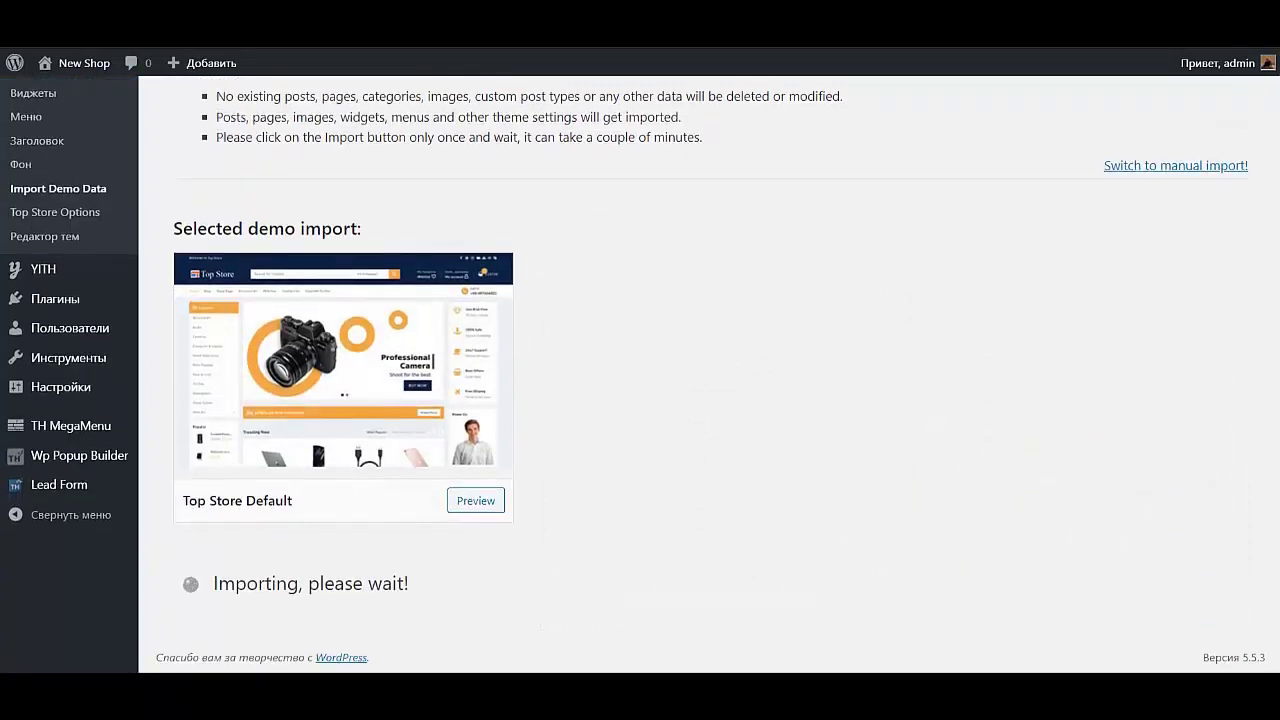
mouse_move(84, 63)
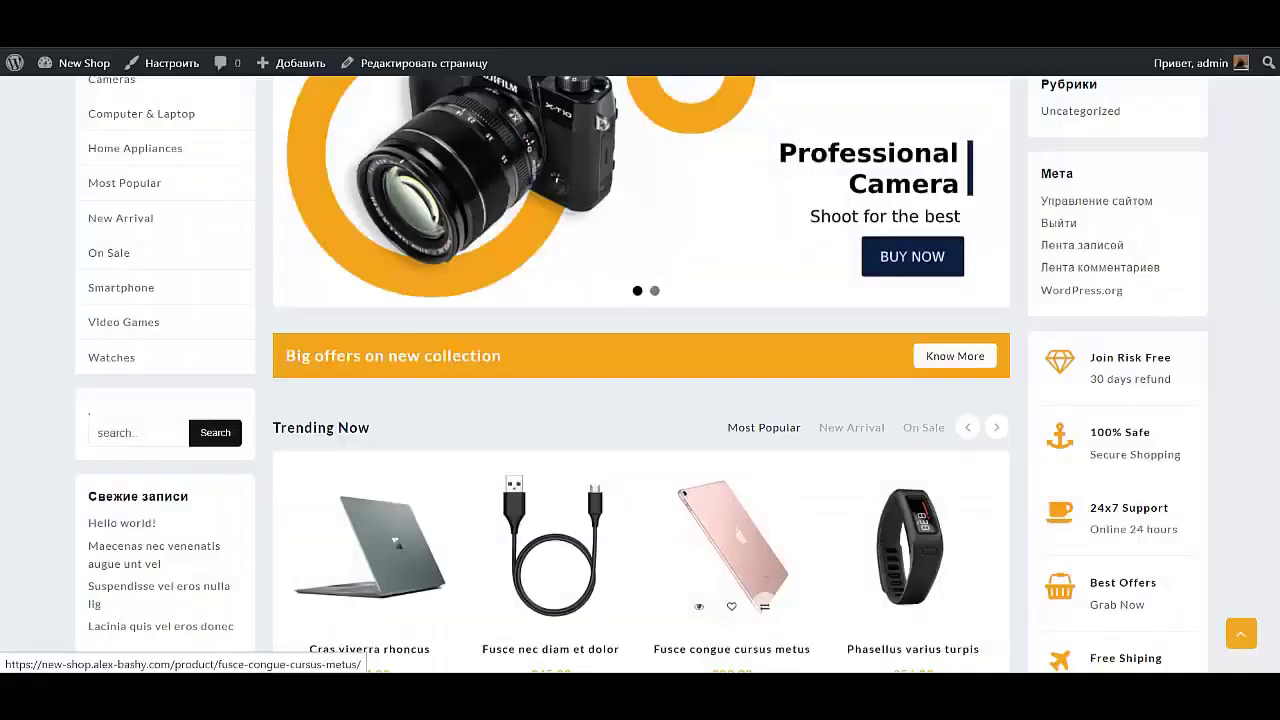
Scroll through the demo storefront, then open Виджеты from the New Shop admin-bar menu
scroll(640, 400, up, 4)
scroll(690, 460, down, 15)
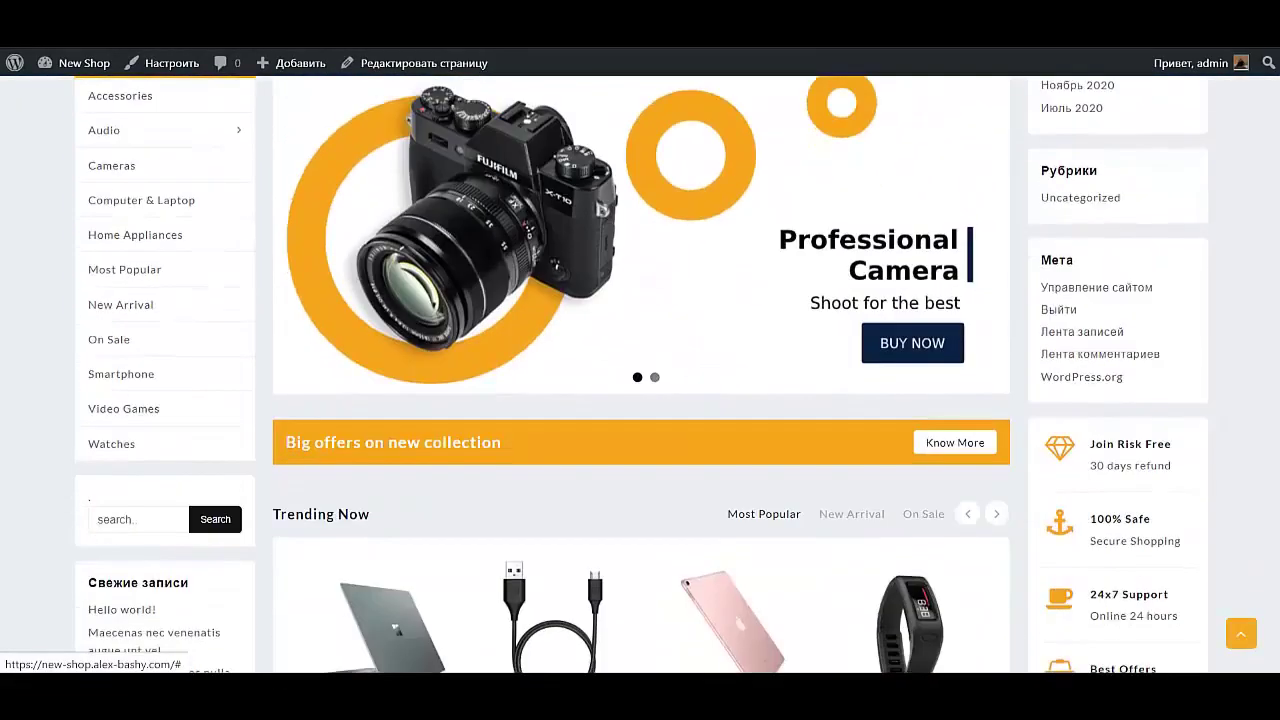
scroll(682, 450, down, 5)
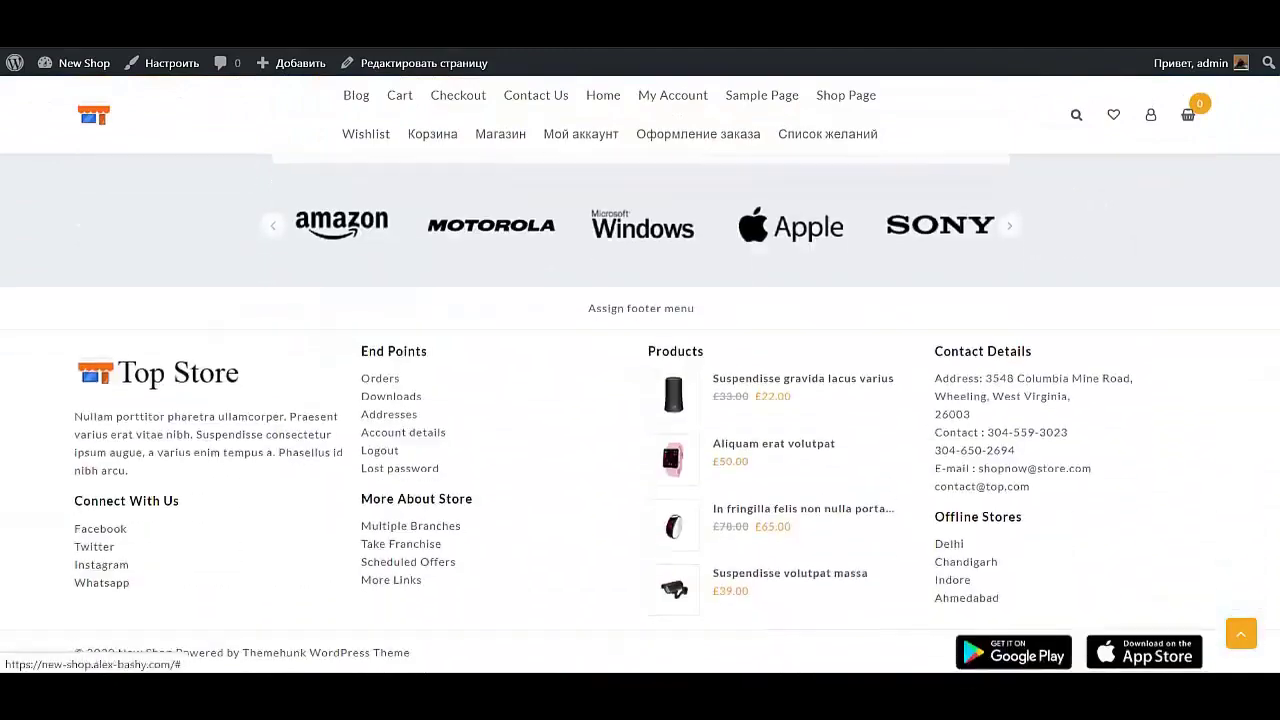
scroll(682, 450, up, 10)
scroll(640, 413, up, 8)
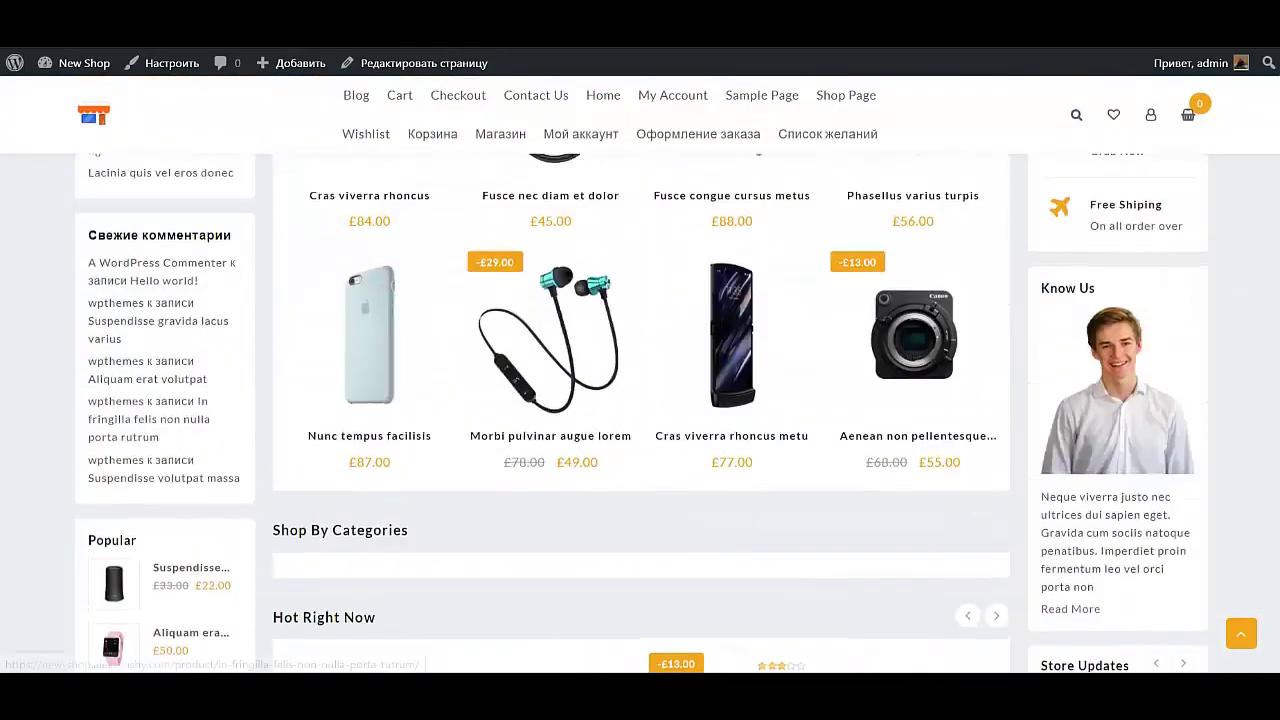
scroll(640, 400, up, 2)
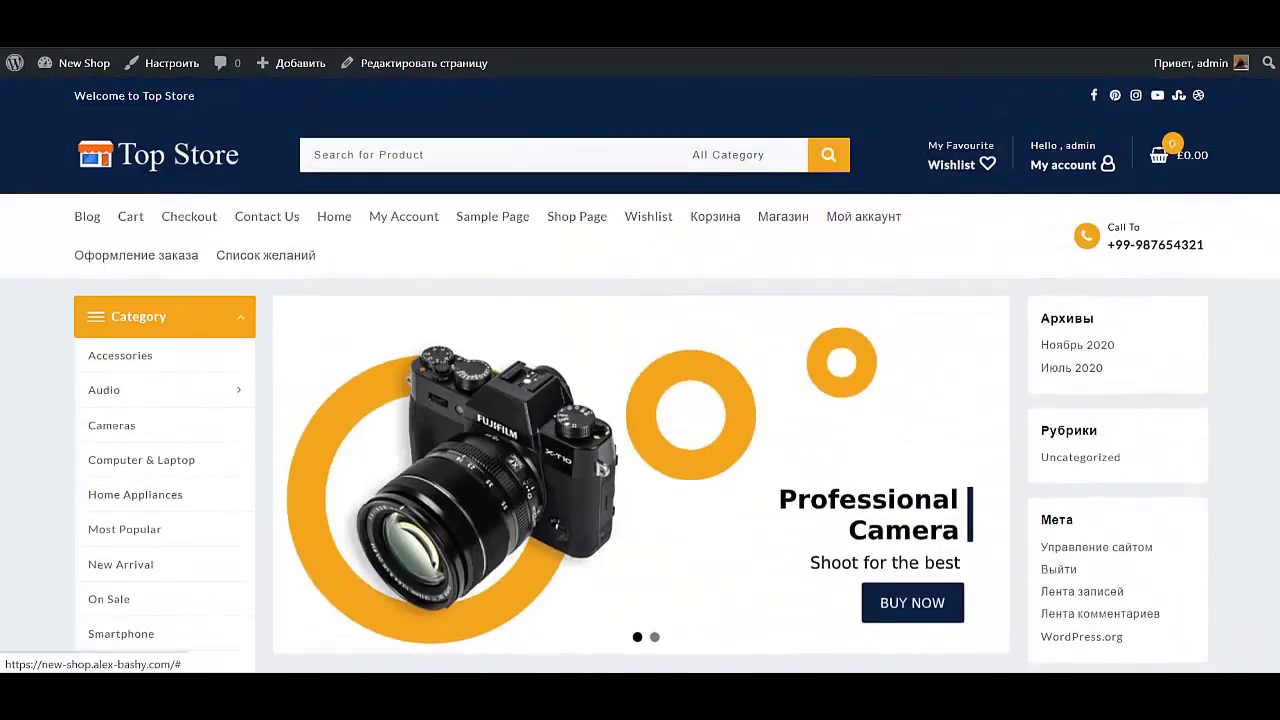
scroll(640, 400, down, 2)
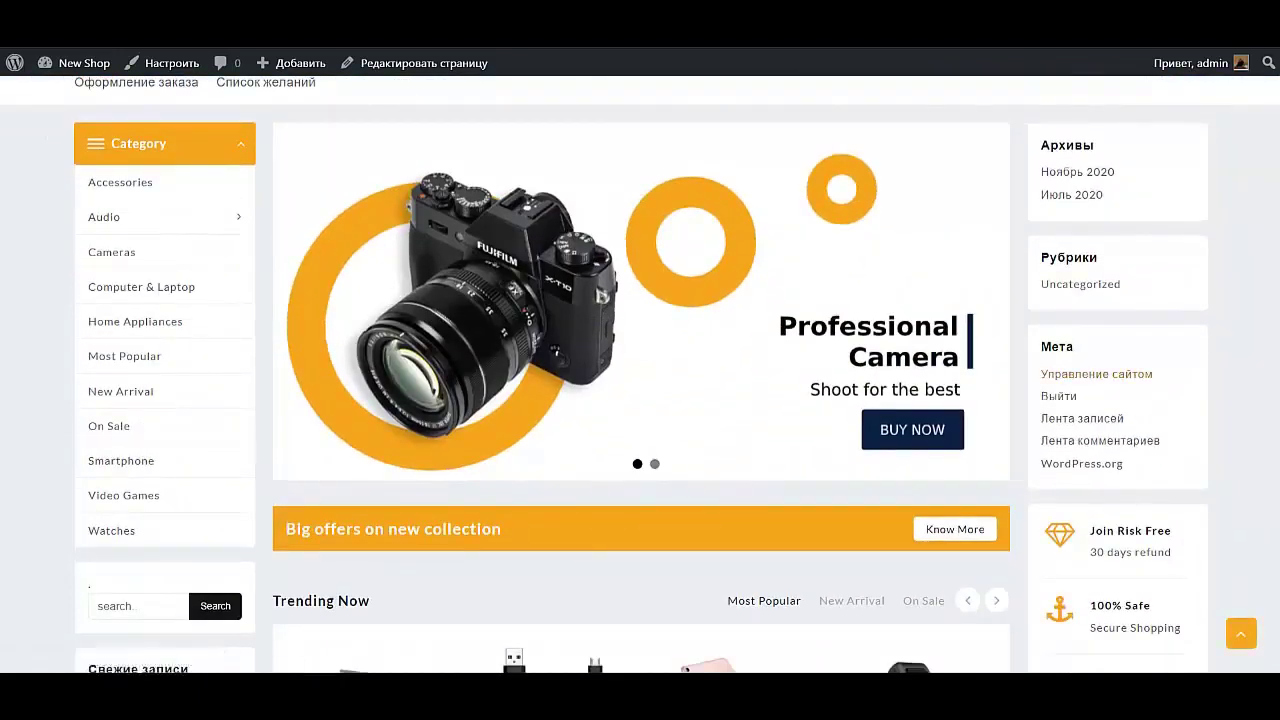
scroll(641, 374, down, 5)
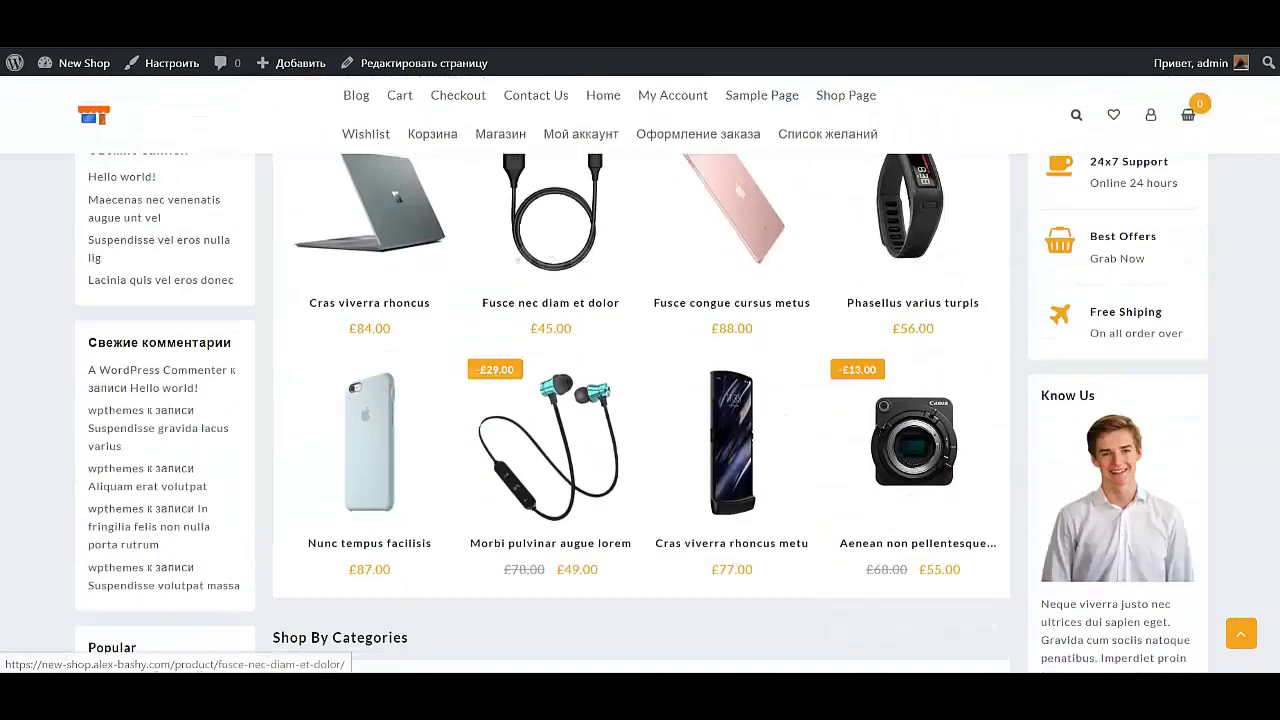
scroll(641, 400, down, 8)
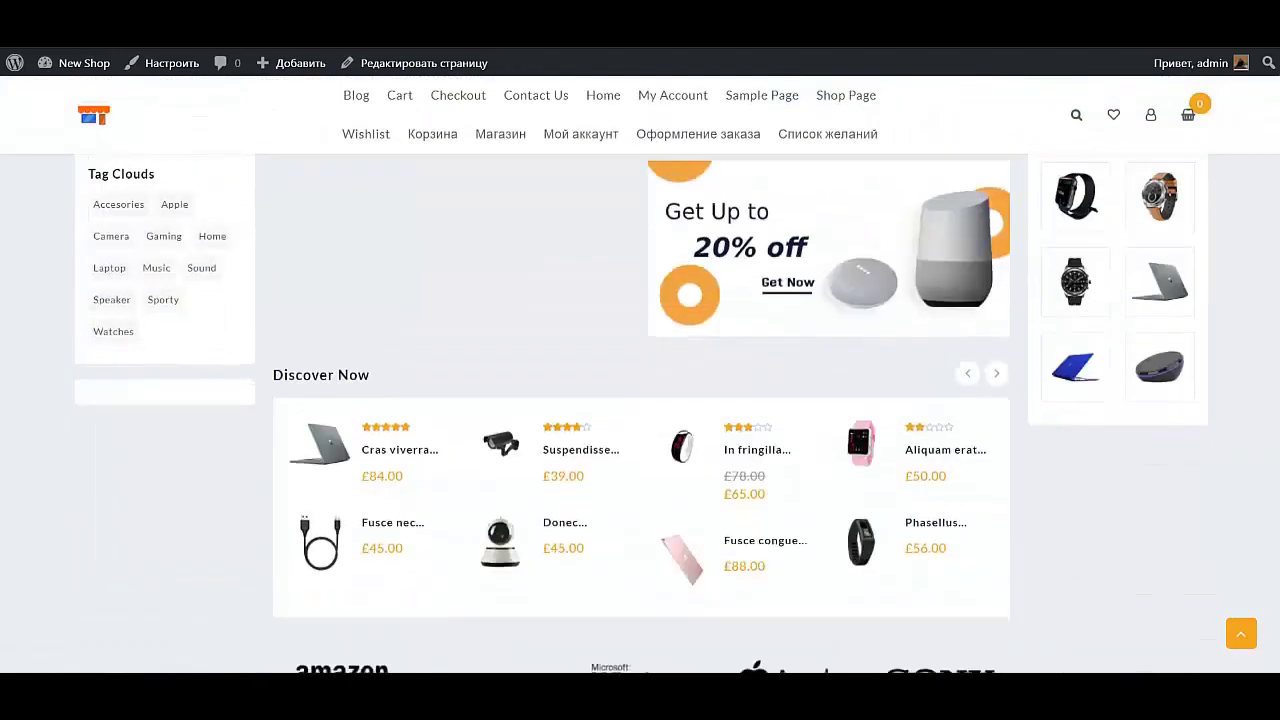
scroll(640, 414, down, 5)
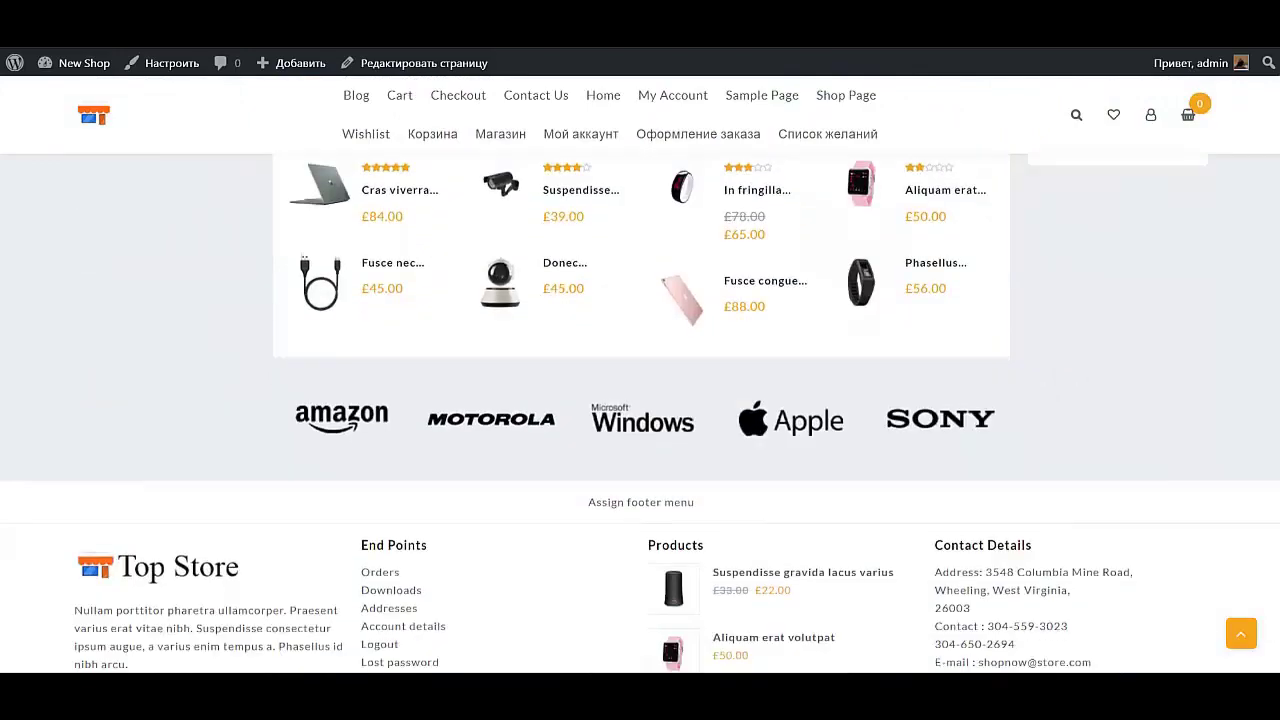
scroll(640, 414, up, 20)
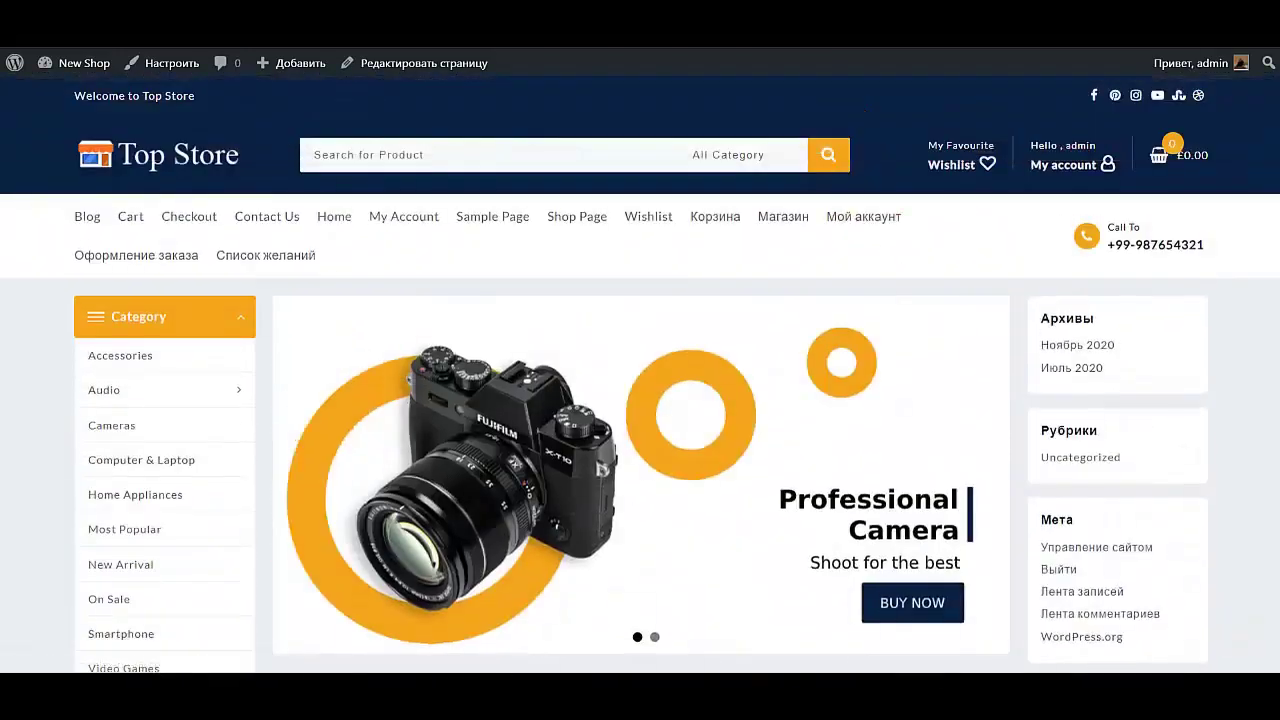
mouse_move(84, 62)
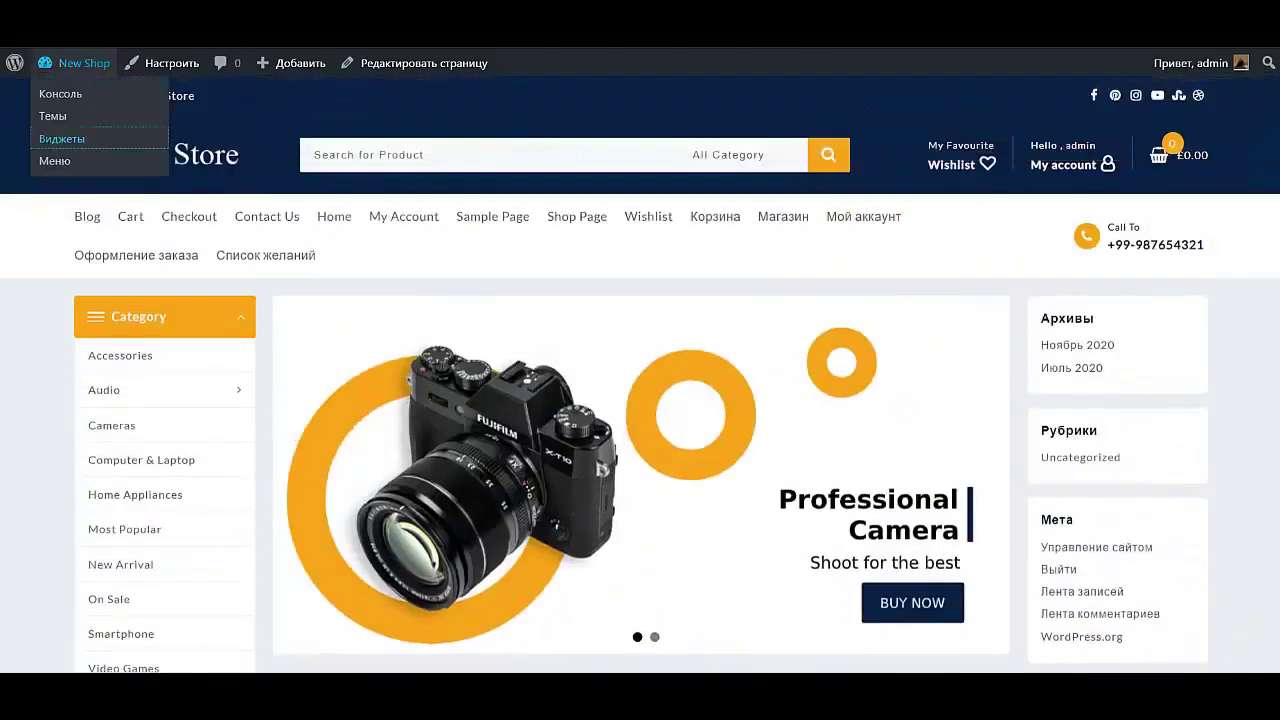
click(61, 138)
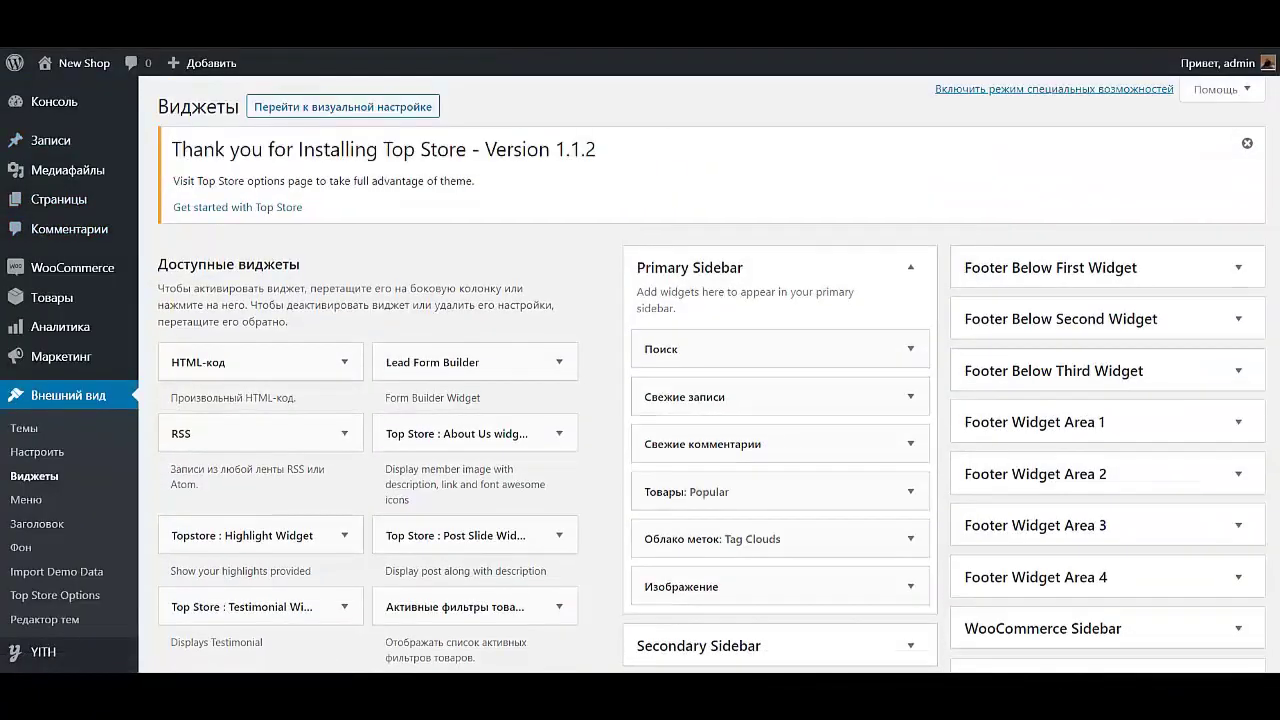
Delete the recent posts widget, then the categories and meta widgets from the Secondary Sidebar
click(780, 396)
click(664, 559)
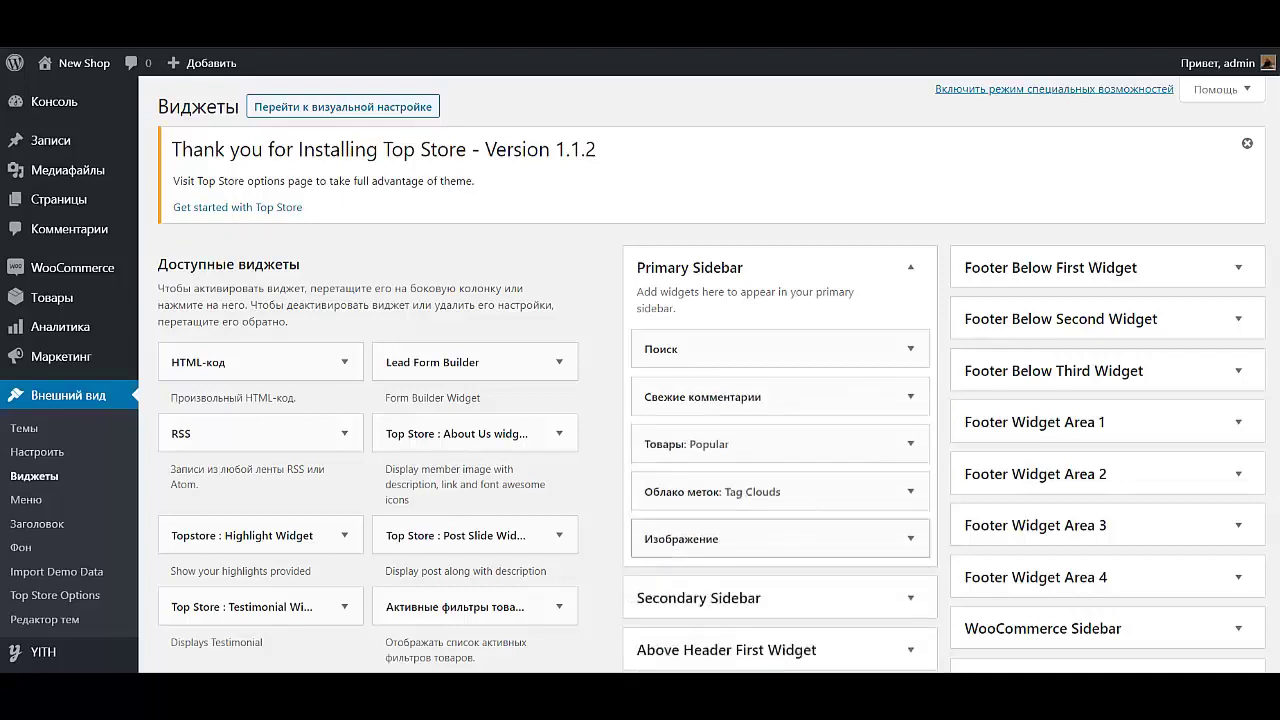
click(910, 267)
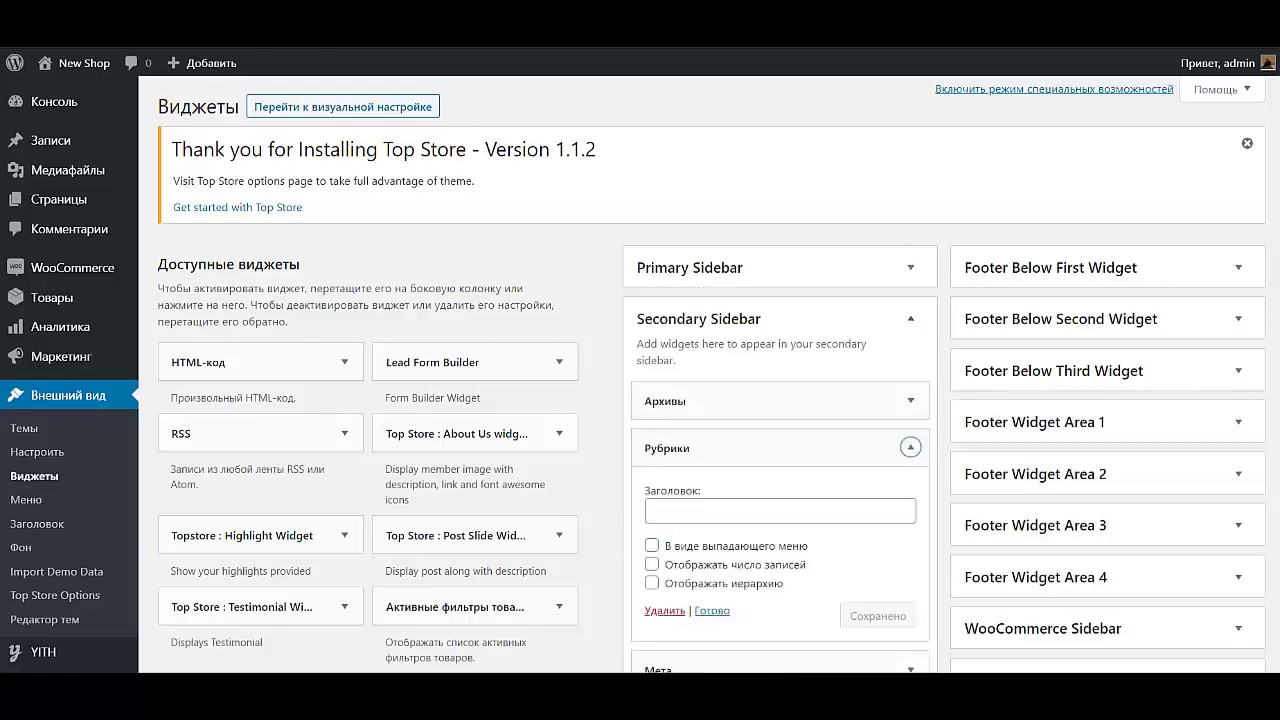
click(664, 610)
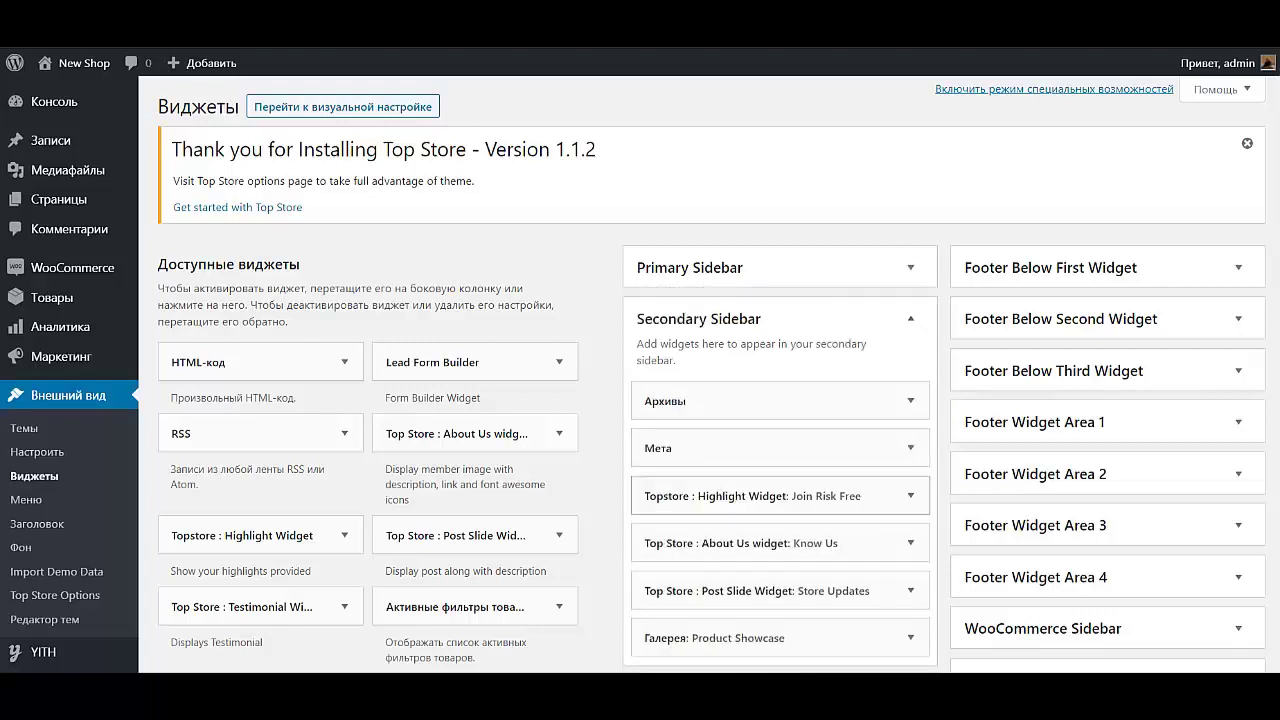
click(660, 448)
click(664, 543)
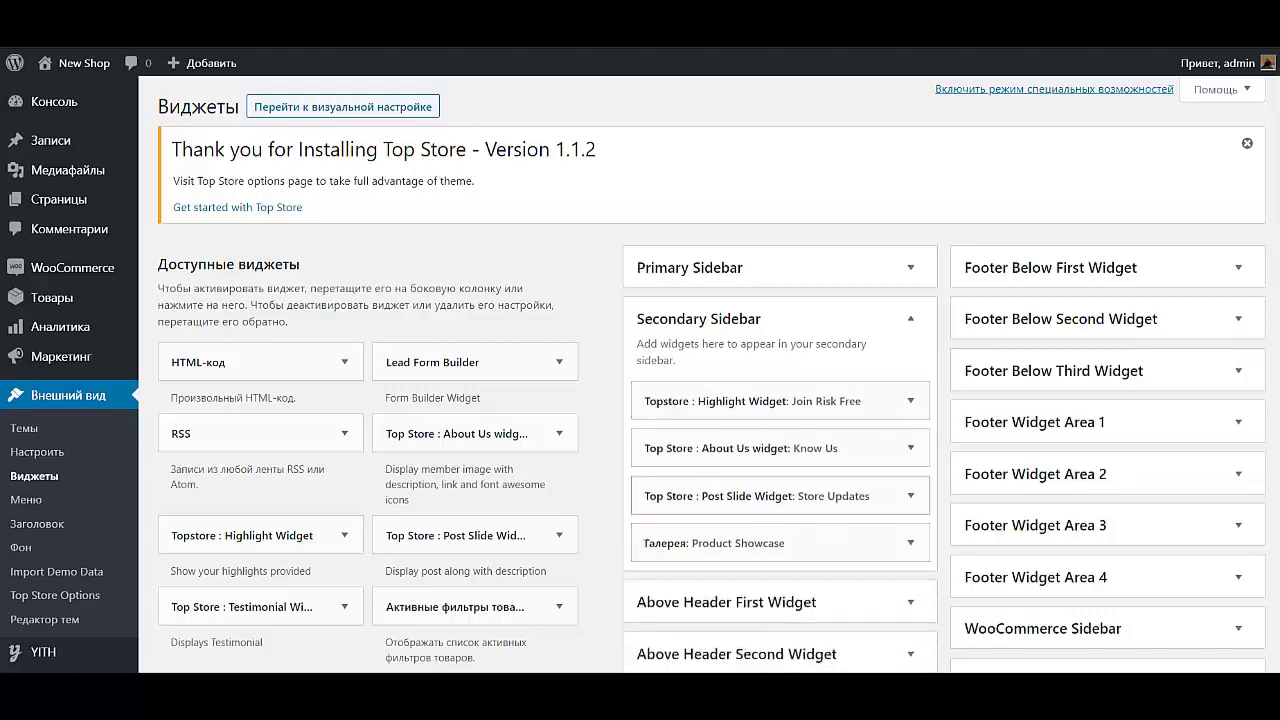
Delete the recent comments and image widgets from the Primary Sidebar
click(690, 267)
click(702, 397)
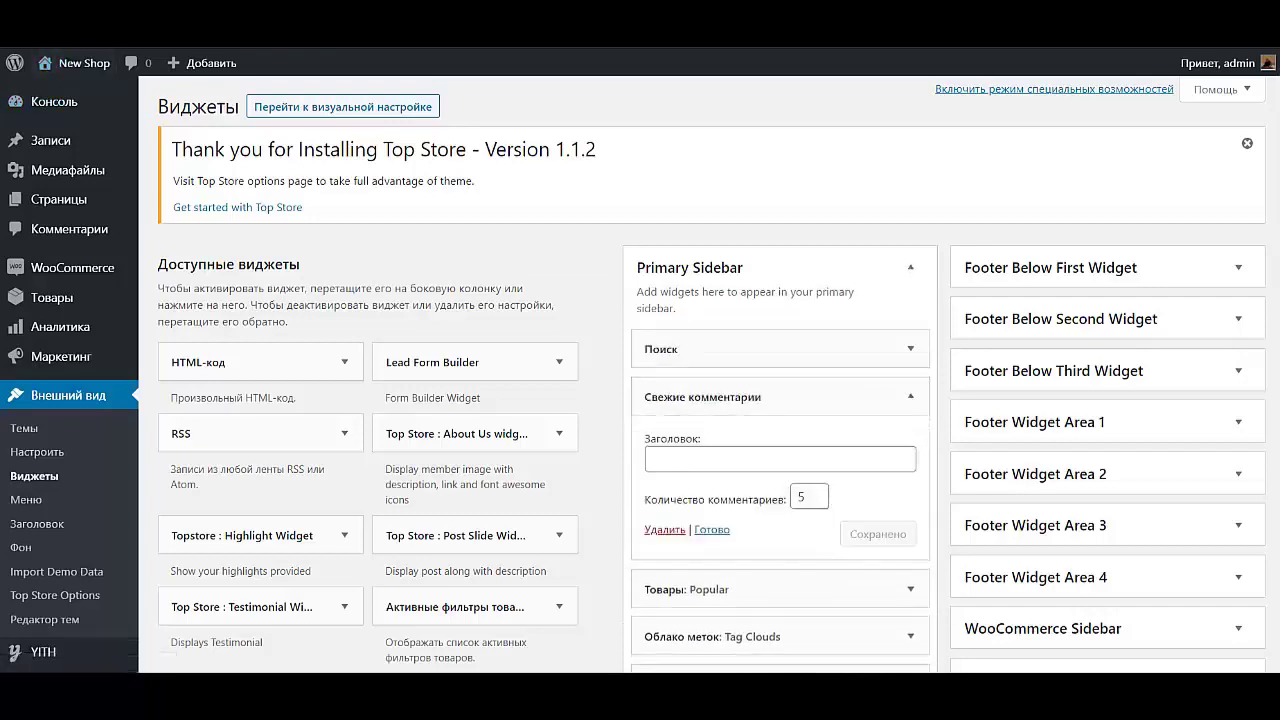
click(664, 529)
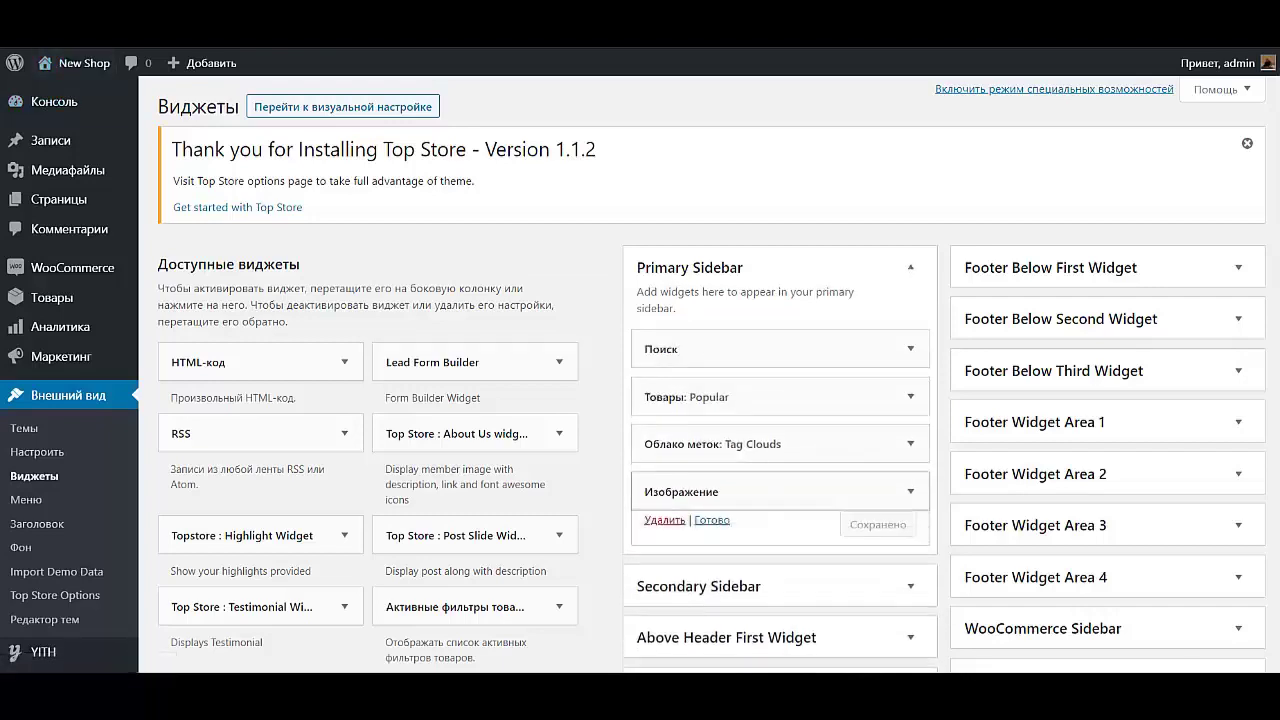
click(680, 491)
scroll(700, 400, down, 3)
click(664, 430)
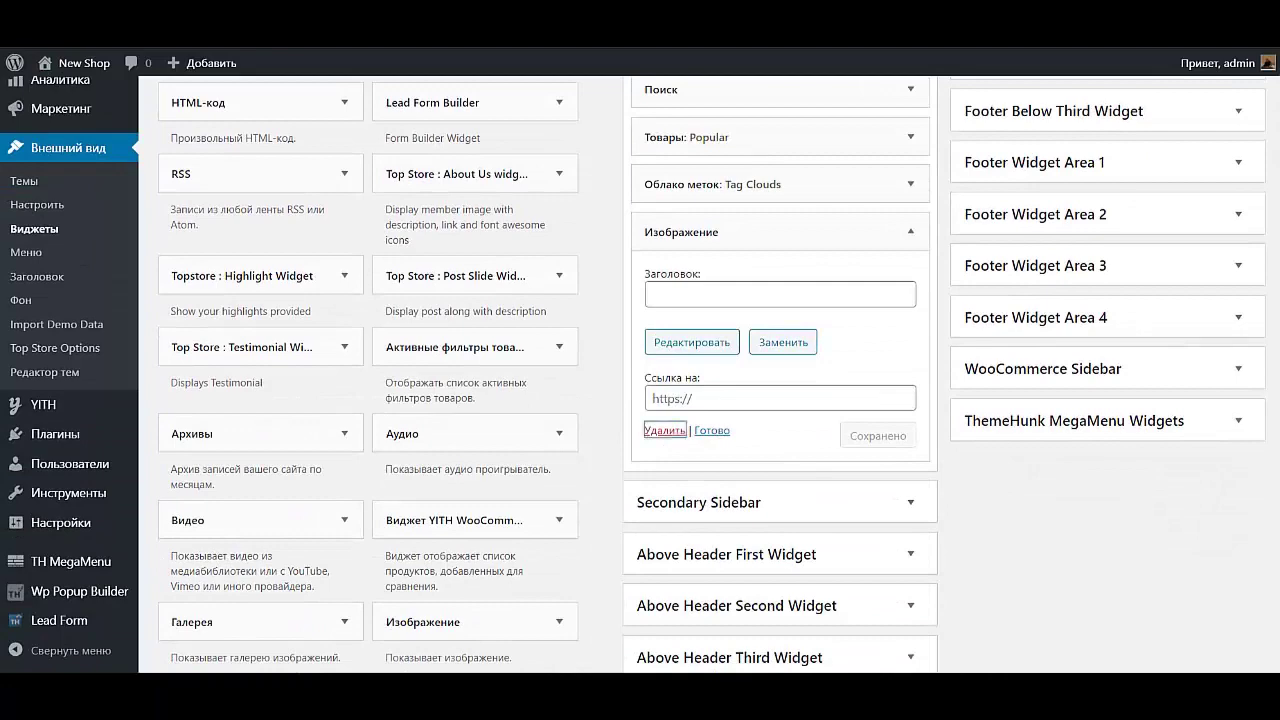
scroll(700, 400, up, 3)
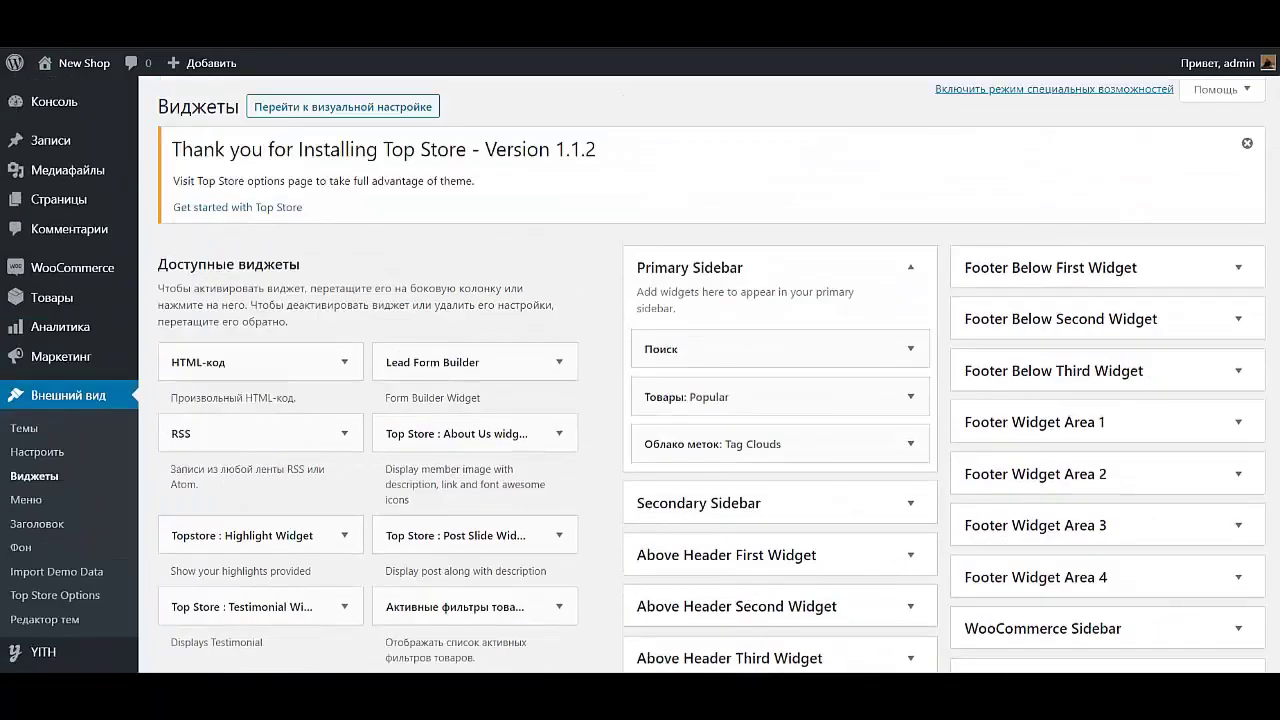
Open the storefront via Перейти на сайт and scroll the home page to check the sidebars
mouse_move(84, 62)
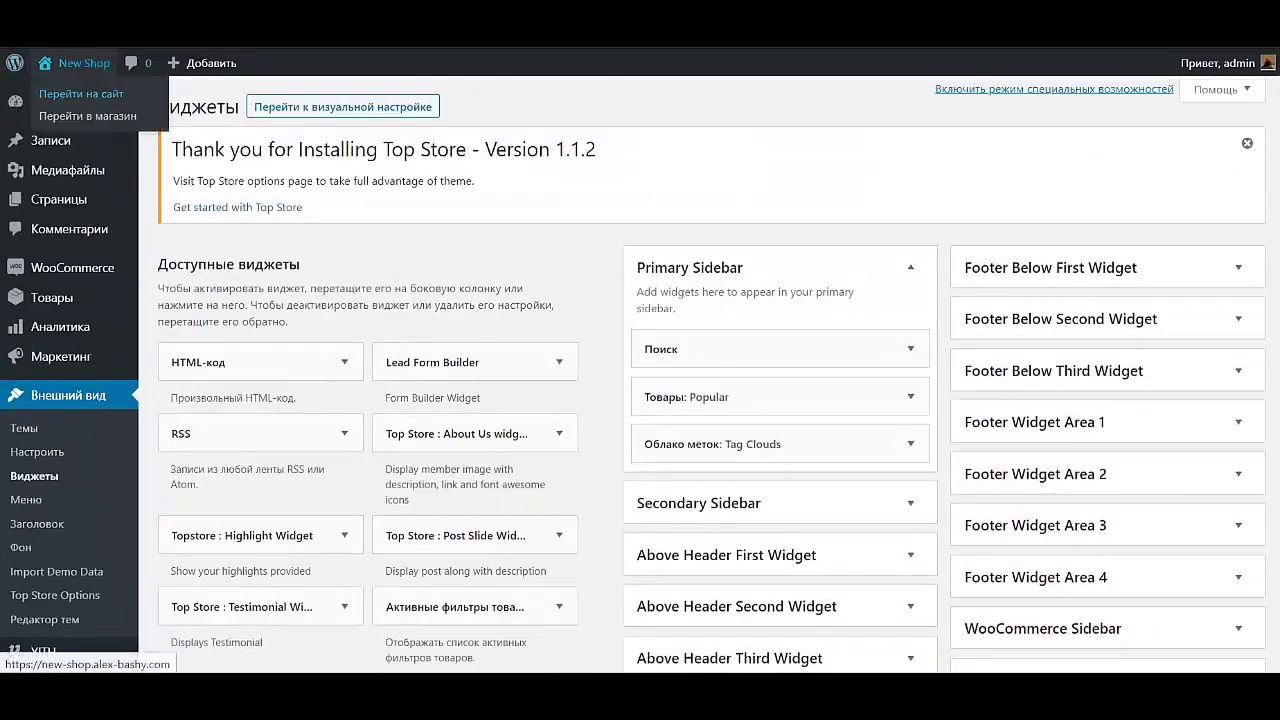
click(81, 93)
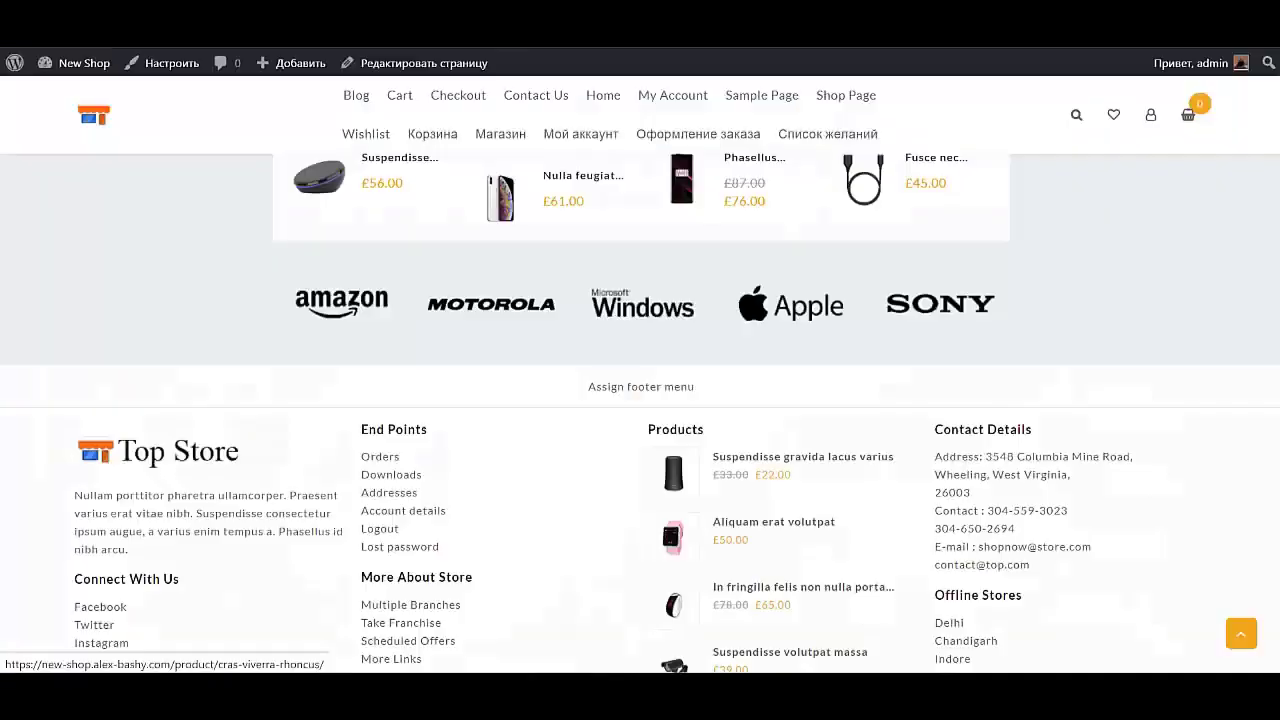
scroll(840, 400, up, 10)
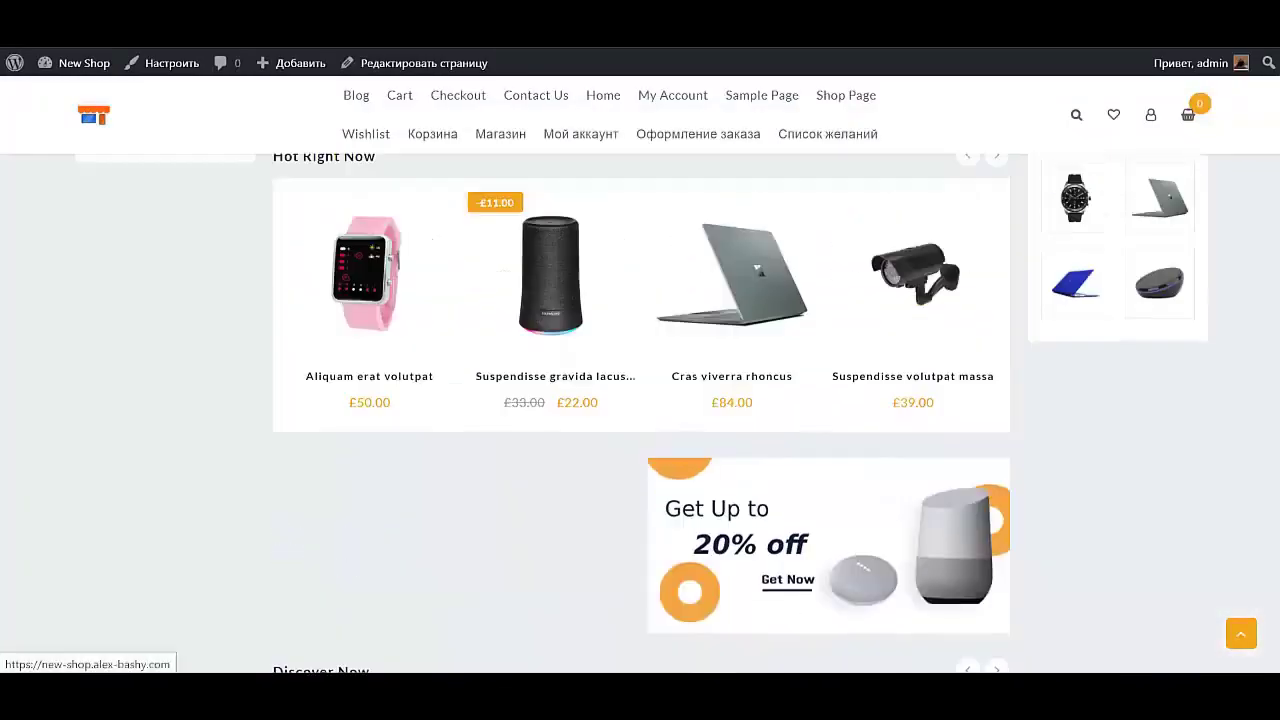
scroll(840, 400, up, 5)
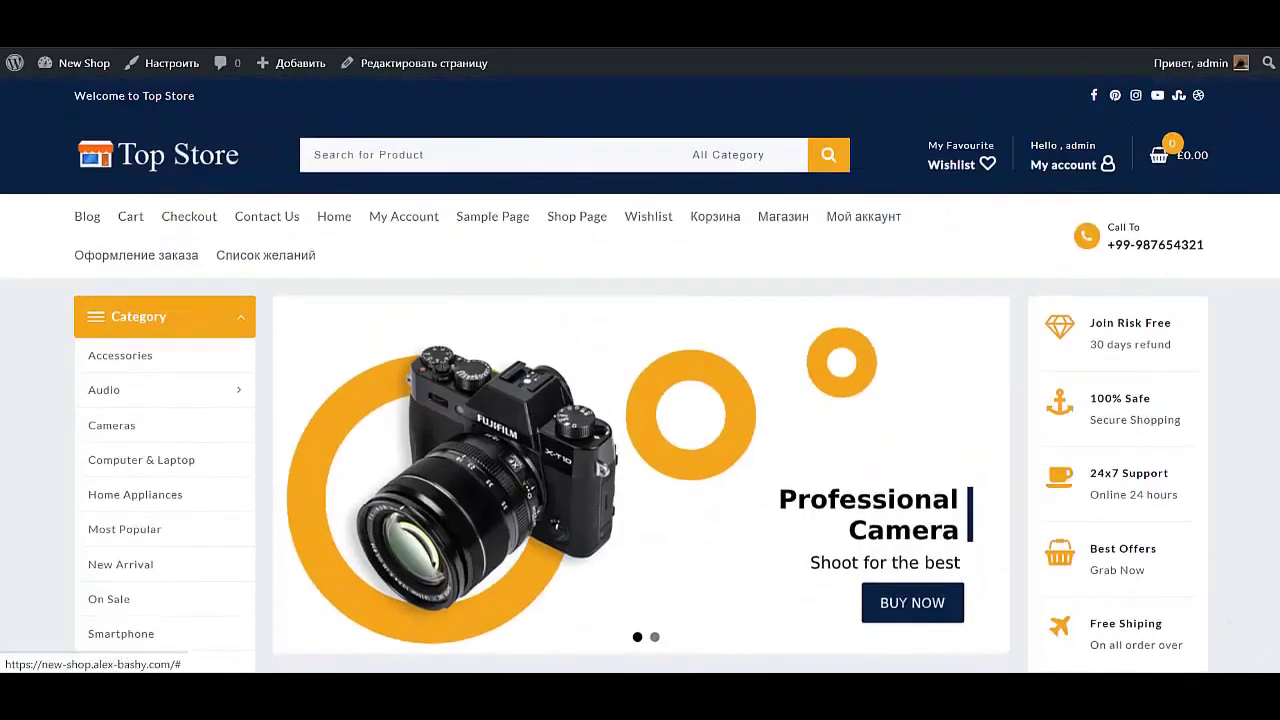